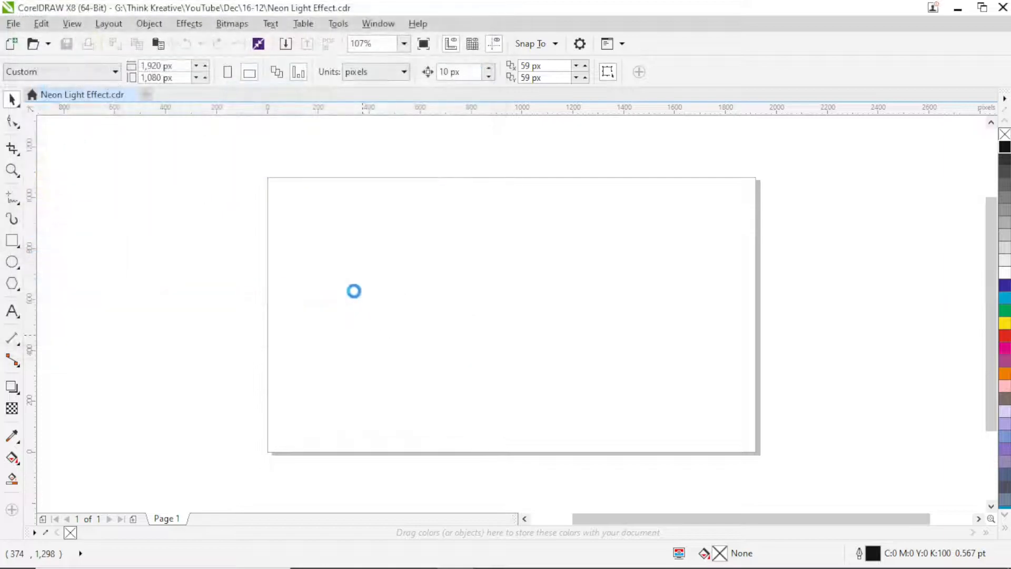
# Step: Place the imported photo of the woman in the purple sweater and centre it on the page
pyautogui.click(293, 202)
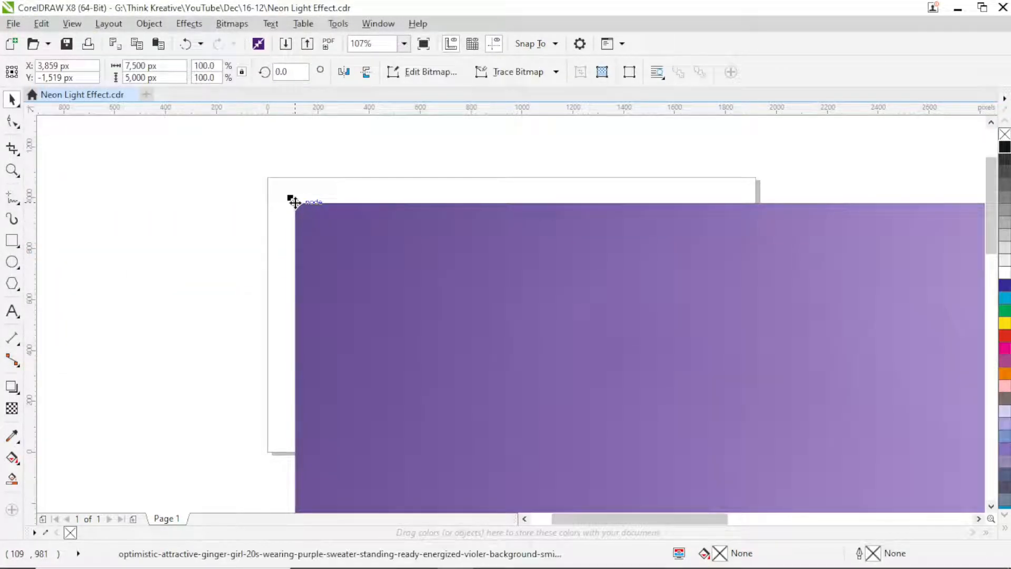
pyautogui.press('p')
pyautogui.scroll(-4, 334, 246)
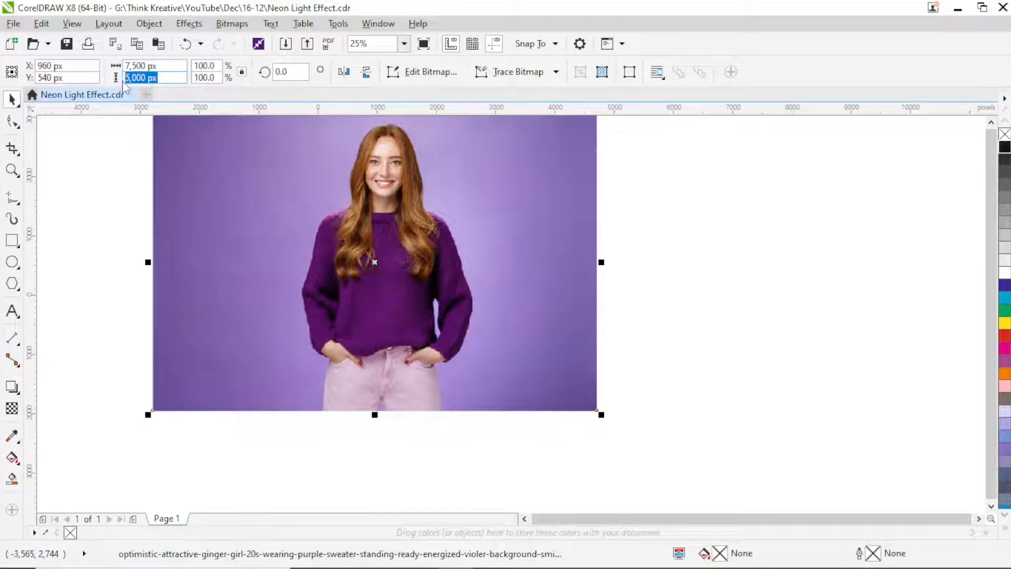
# Step: Scale the photo proportionally to a height of 1080 px to match the page height
pyautogui.write('1080')
pyautogui.press('Return')
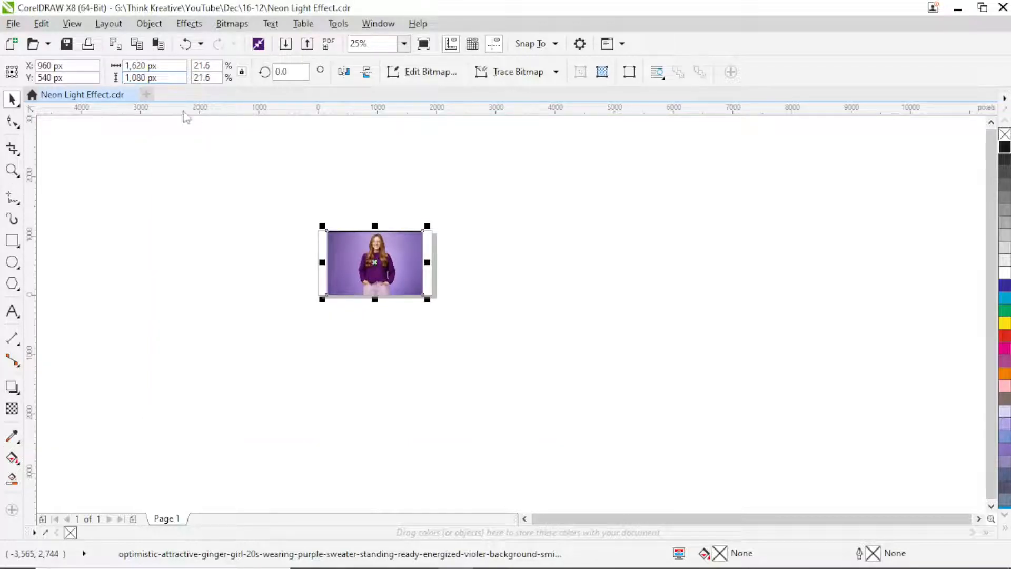
pyautogui.hotkey('shift', 'F2')
pyautogui.click(808, 213)
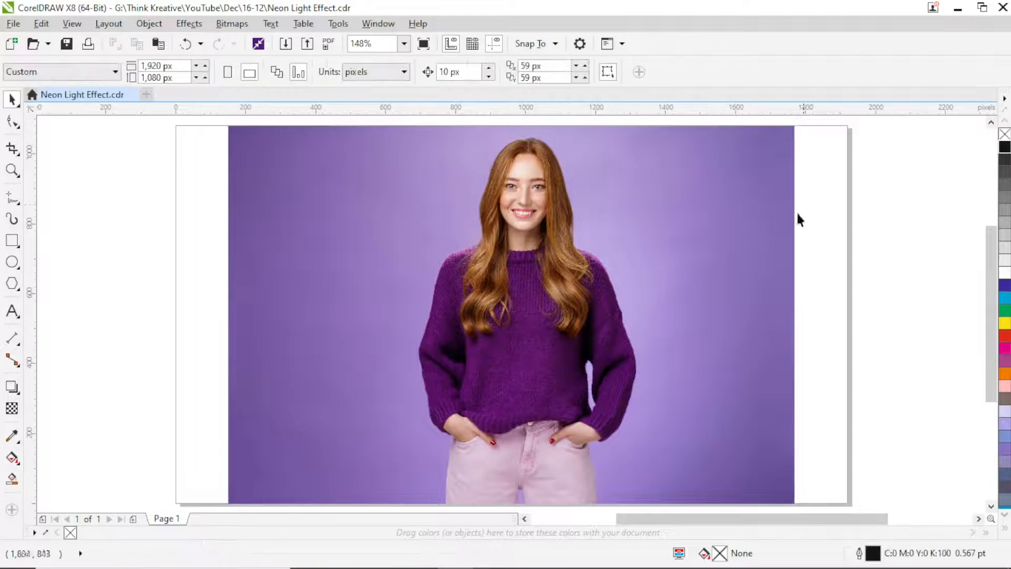
# Step: Start a freehand straight-segment outline of the sweater from the hair beside the neck to the photo's left shoulder
pyautogui.scroll(2, 550, 208)
pyautogui.scroll(-2, 520, 227)
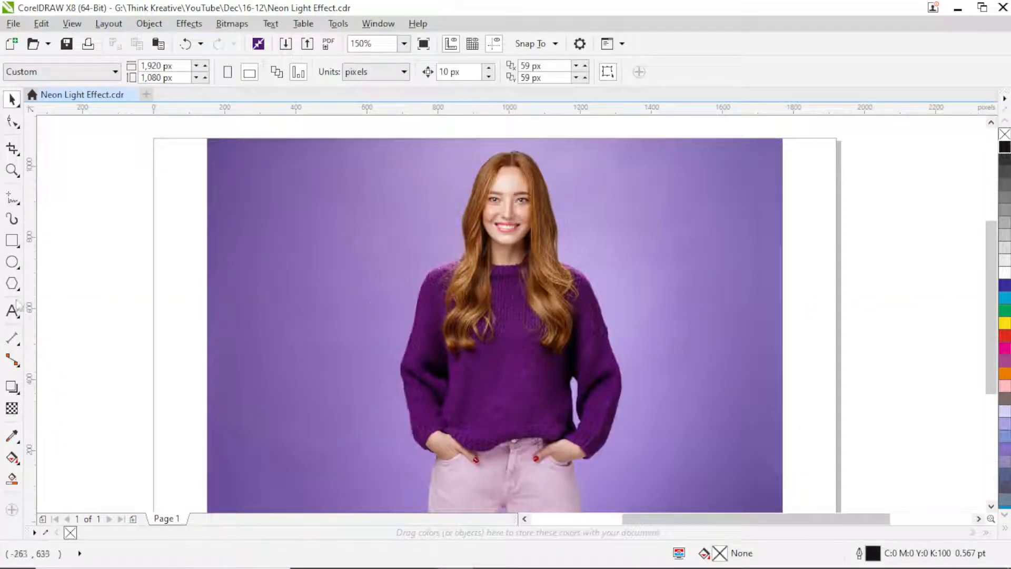
pyautogui.click(13, 200)
pyautogui.scroll(6, 469, 255)
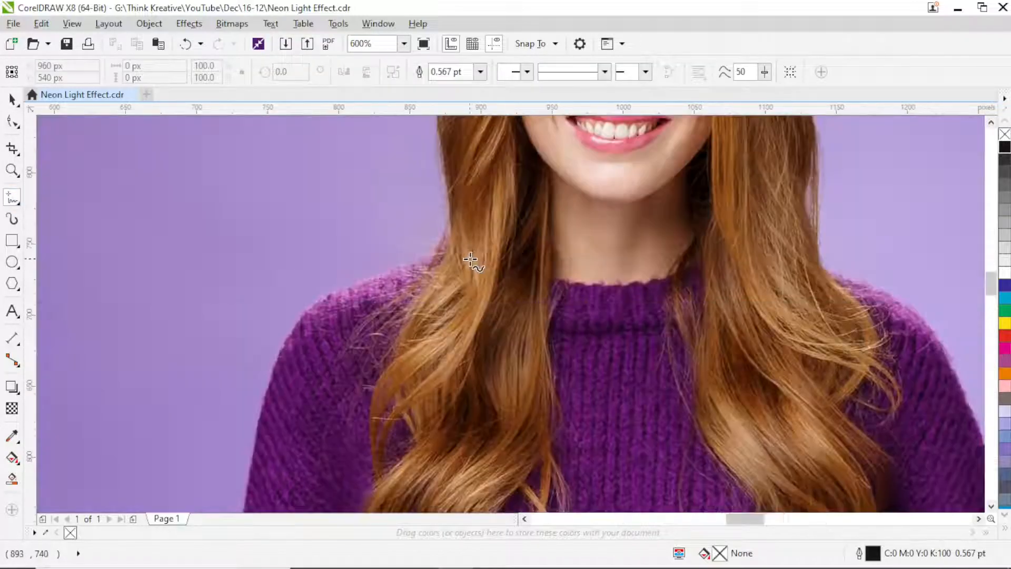
pyautogui.click(426, 217)
pyautogui.doubleClick(392, 268)
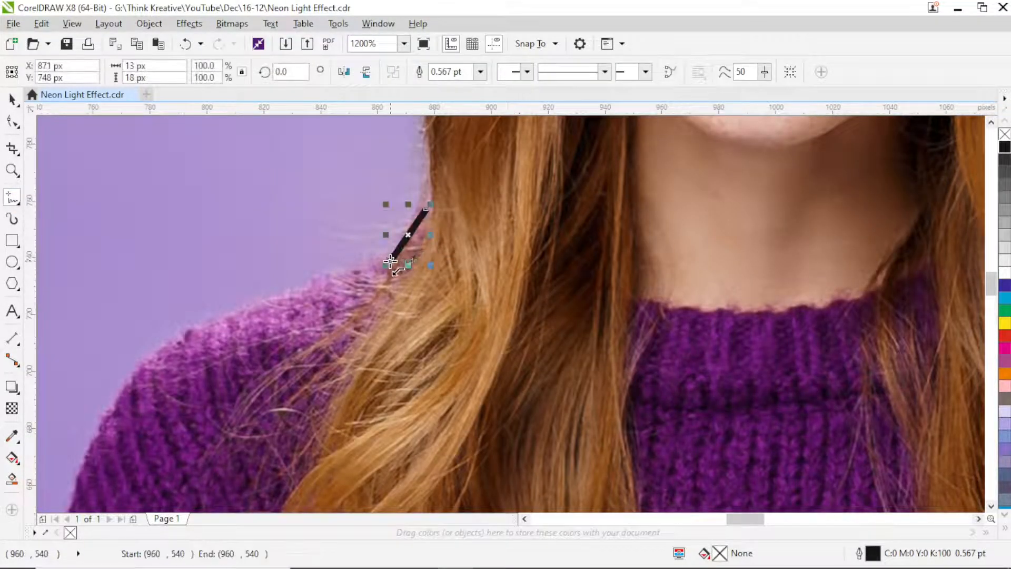
pyautogui.click(173, 342)
pyautogui.scroll(-1, 255, 157)
pyautogui.scroll(-1, 255, 157)
pyautogui.scroll(1, 235, 217)
pyautogui.click(234, 184)
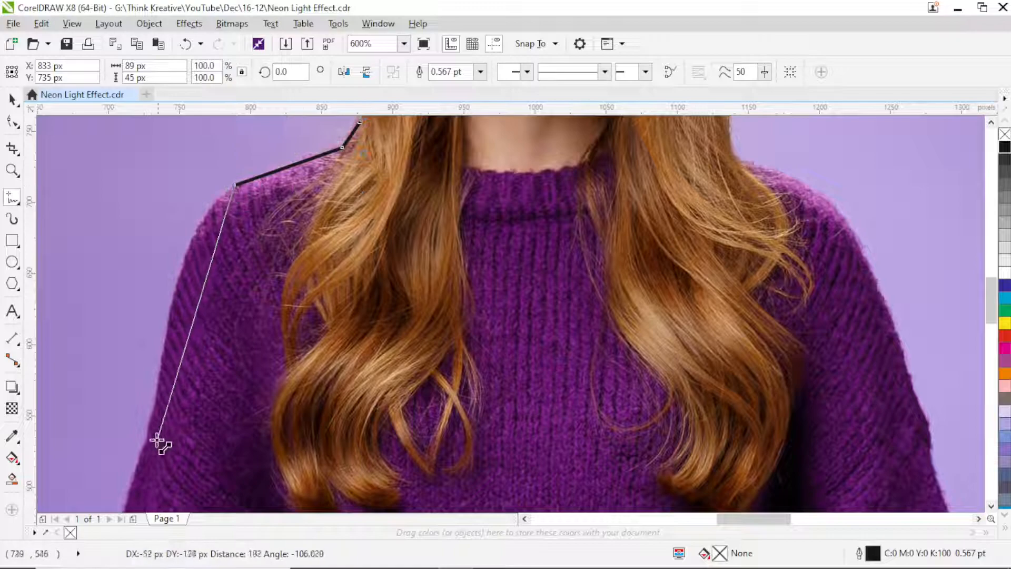
# Step: Continue the outline down the outer edge of the left sleeve, past the elbow to the cuff
pyautogui.click(140, 464)
pyautogui.scroll(-1, 234, 150)
pyautogui.scroll(1, 214, 238)
pyautogui.click(189, 237)
pyautogui.scroll(-2, 192, 271)
pyautogui.scroll(1, 176, 230)
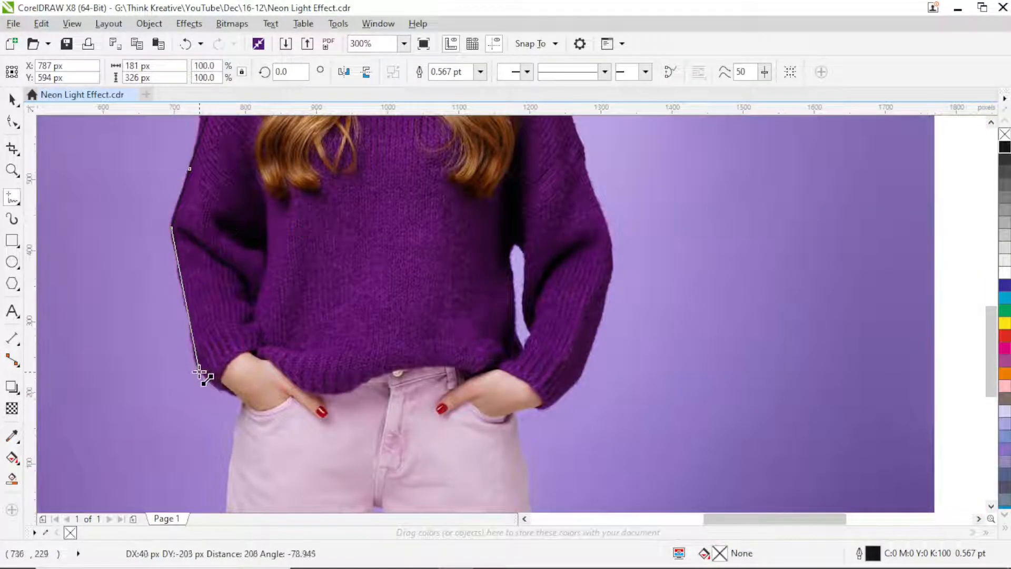
pyautogui.click(201, 373)
# Step: Trace the outline around the left cuff and across the wrist to the inner edge of the sleeve
pyautogui.scroll(2, 203, 375)
pyautogui.click(157, 275)
pyautogui.click(309, 376)
pyautogui.click(310, 377)
pyautogui.click(242, 311)
pyautogui.click(363, 194)
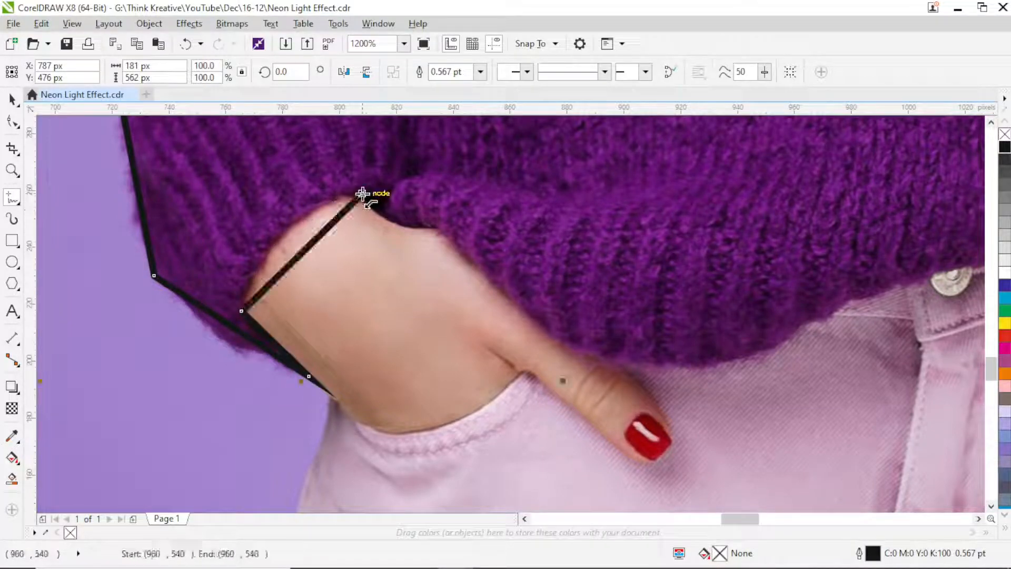
# Step: Continue the outline along the sweater's bottom hem from the left hand to the top of the right wrist
pyautogui.click(435, 225)
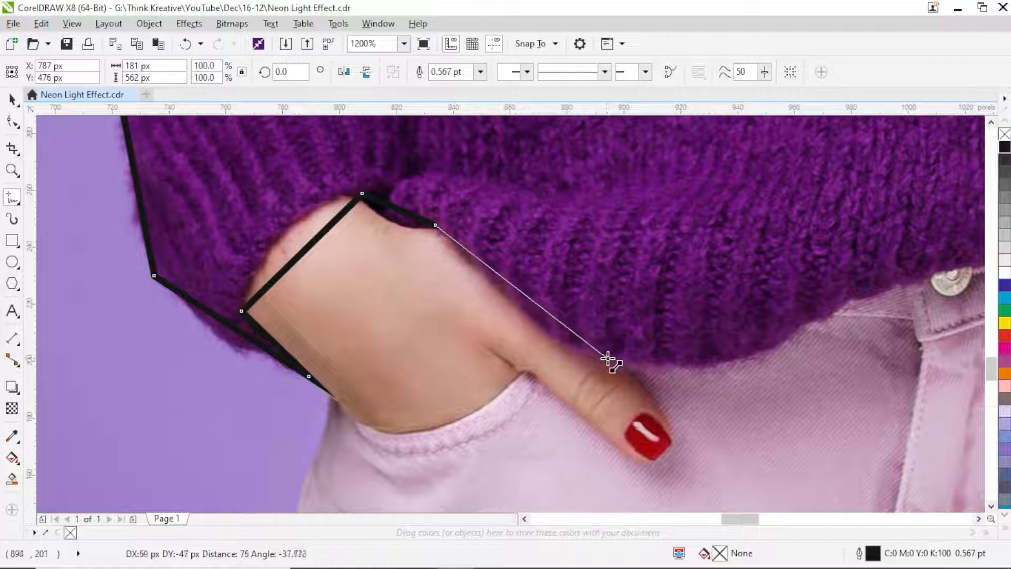
pyautogui.scroll(-2, 606, 355)
pyautogui.scroll(2, 397, 337)
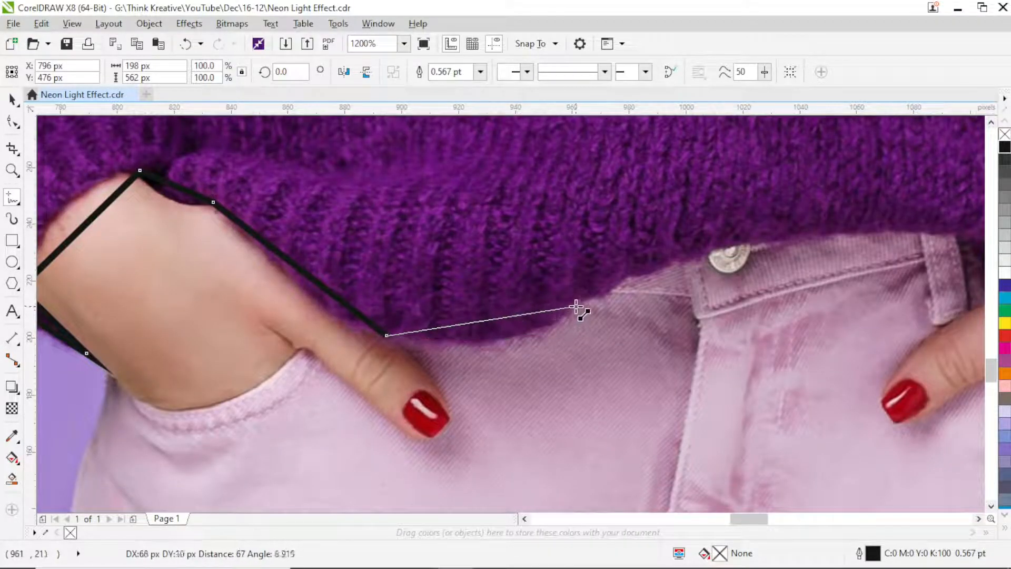
pyautogui.click(576, 306)
pyautogui.scroll(-2, 622, 279)
pyautogui.scroll(2, 723, 267)
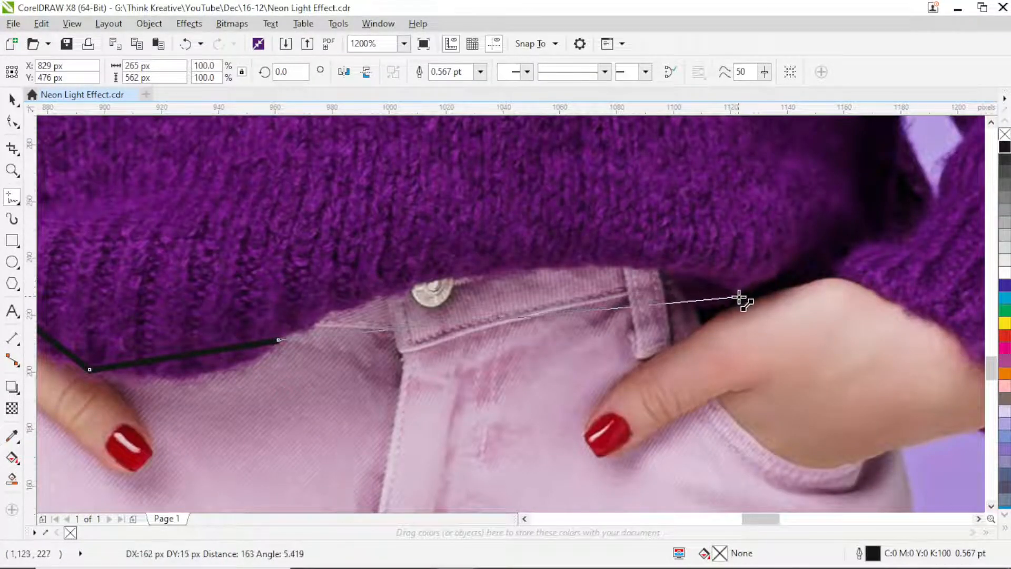
pyautogui.click(703, 306)
pyautogui.scroll(-2, 702, 306)
pyautogui.scroll(2, 582, 308)
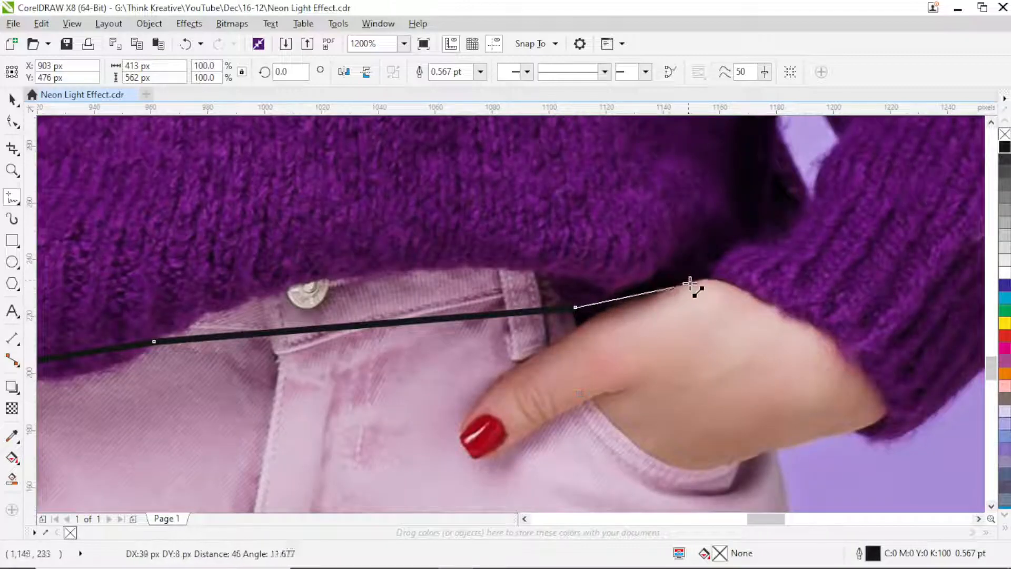
pyautogui.click(713, 273)
# Step: Trace the outline around the right cuff, following the wrist opening to the cuff's lower outer corner
pyautogui.scroll(-2, 712, 274)
pyautogui.scroll(2, 639, 275)
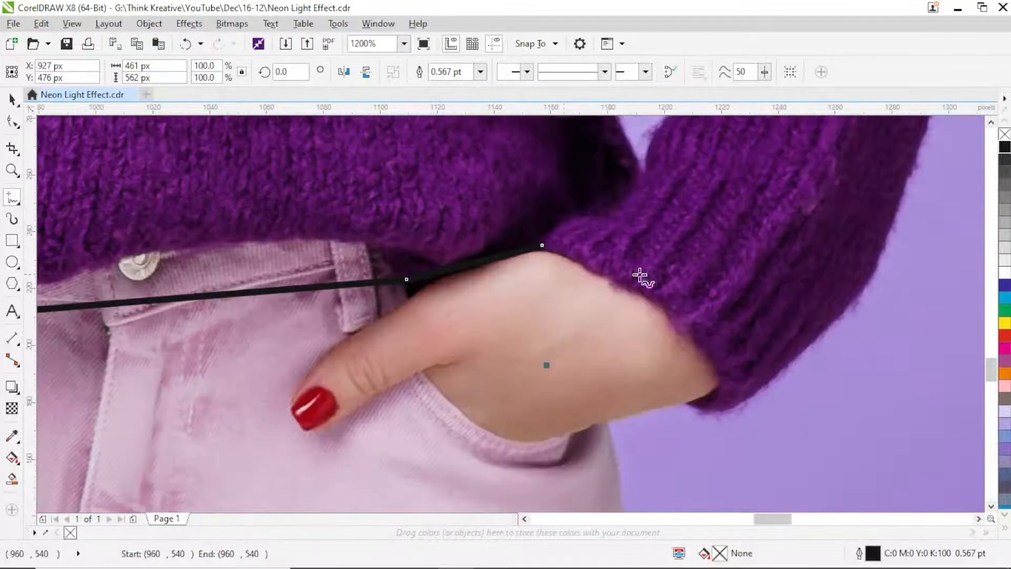
pyautogui.click(681, 324)
pyautogui.click(722, 386)
pyautogui.click(684, 404)
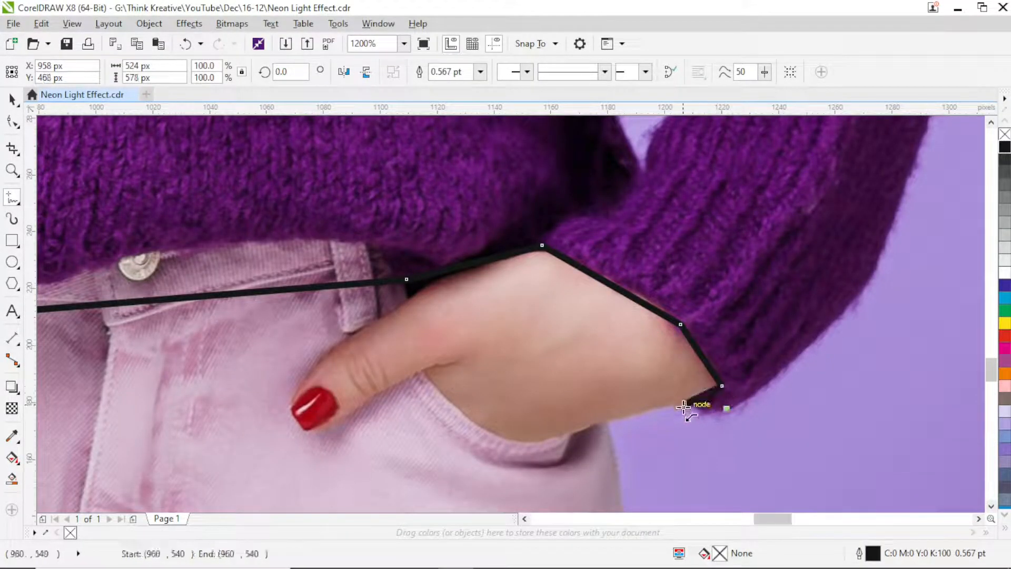
pyautogui.doubleClick(727, 413)
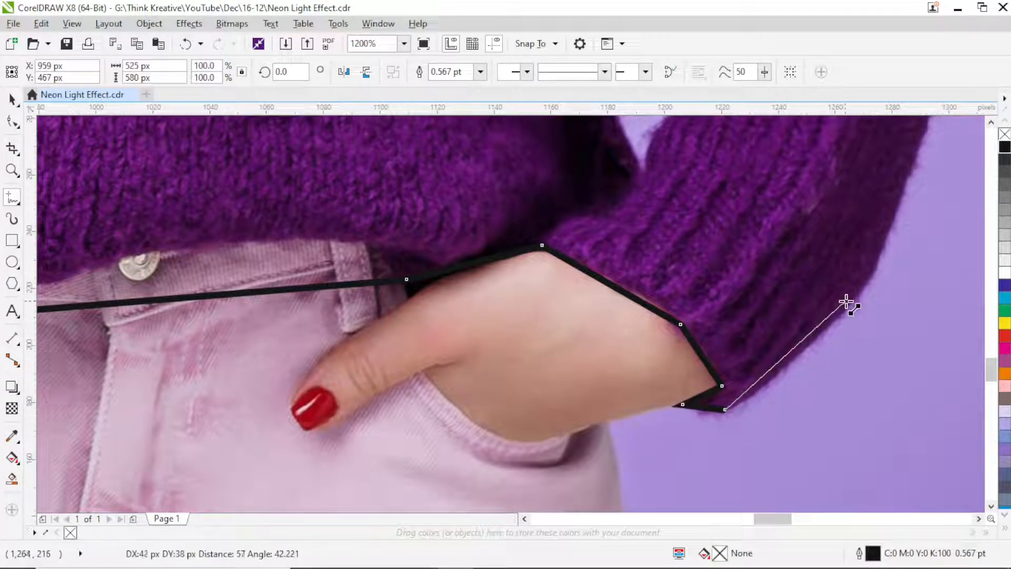
# Step: Continue the outline up the outer edge of the right sleeve and over the shoulder, ending at the hair
pyautogui.click(865, 298)
pyautogui.scroll(-3, 865, 298)
pyautogui.scroll(1, 500, 265)
pyautogui.click(519, 238)
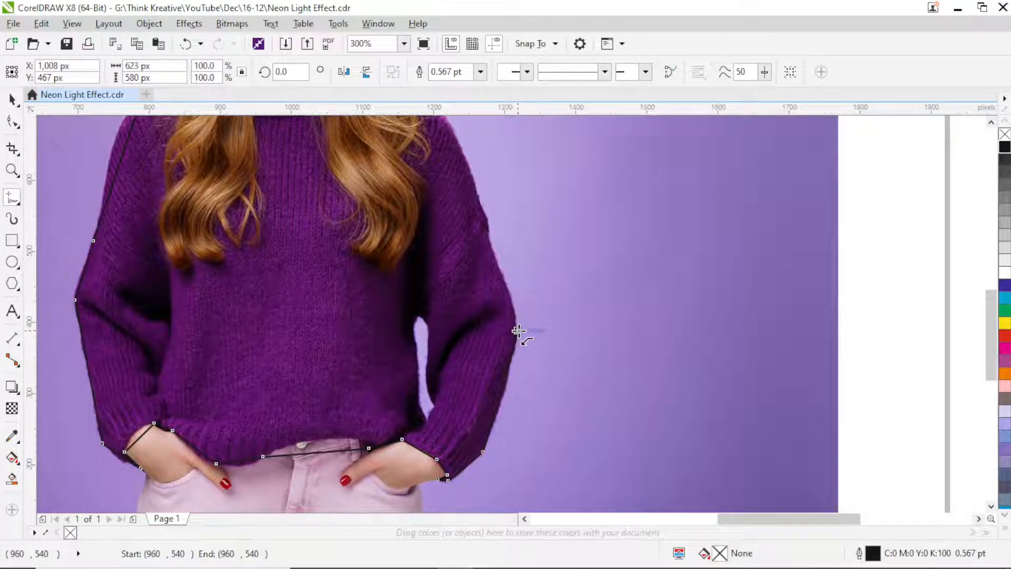
pyautogui.click(470, 171)
pyautogui.scroll(1, 514, 238)
pyautogui.click(572, 375)
pyautogui.click(497, 247)
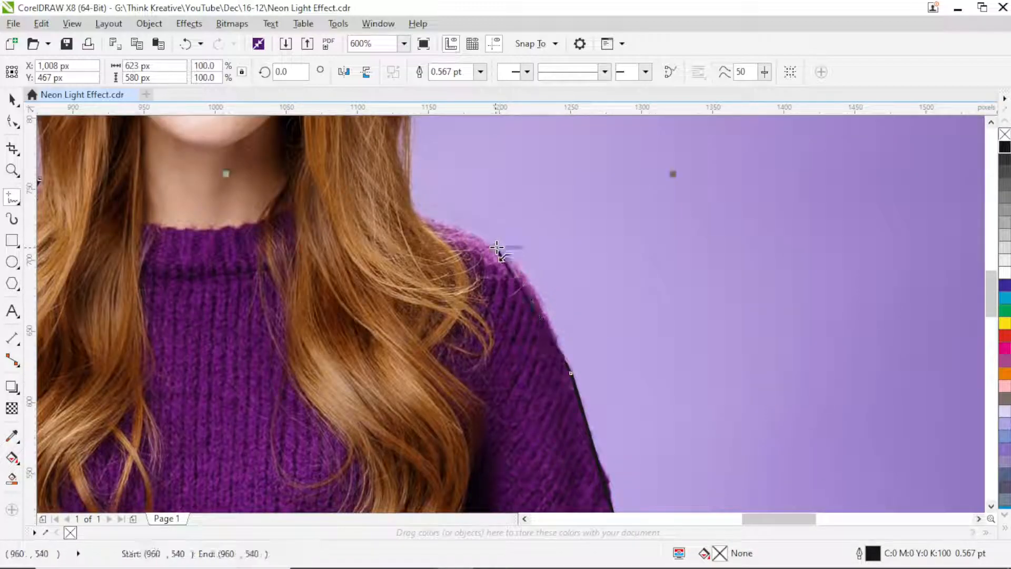
pyautogui.click(414, 215)
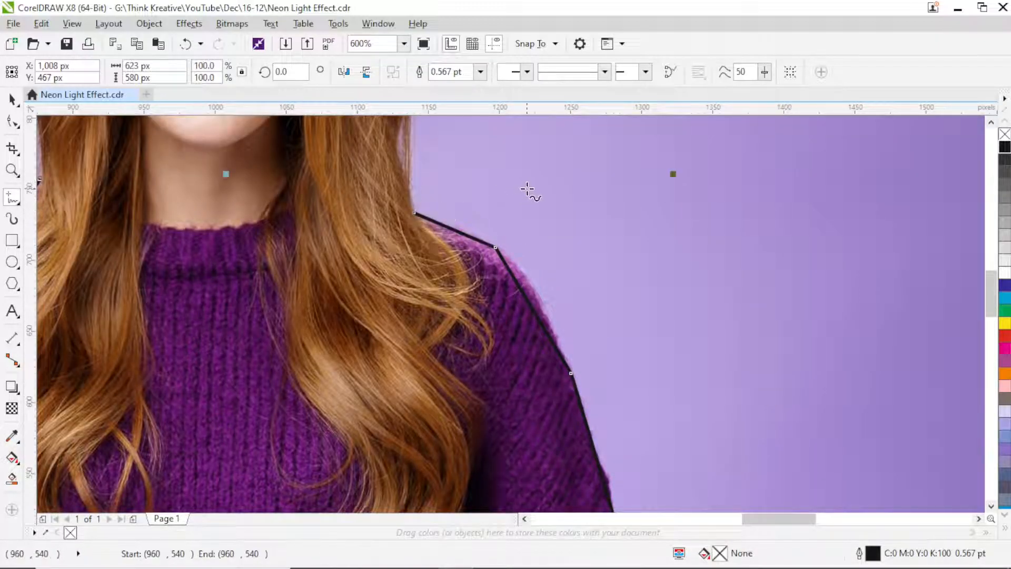
# Step: Set the sweater curve's outline width to 0.75 pt with rounded corners and place the outline behind the fill
pyautogui.scroll(-2, 531, 191)
pyautogui.scroll(1, 527, 326)
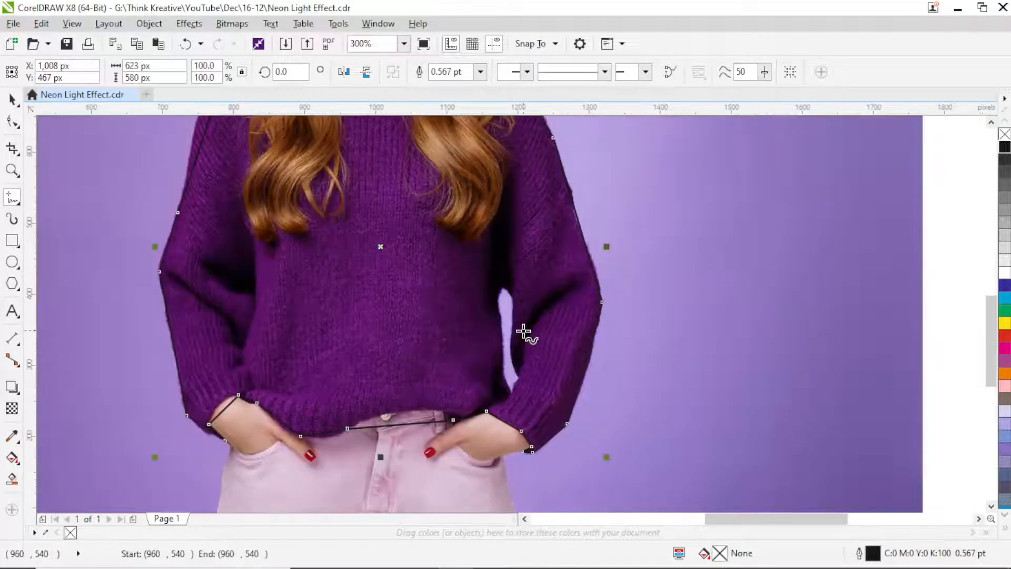
pyautogui.doubleClick(873, 553)
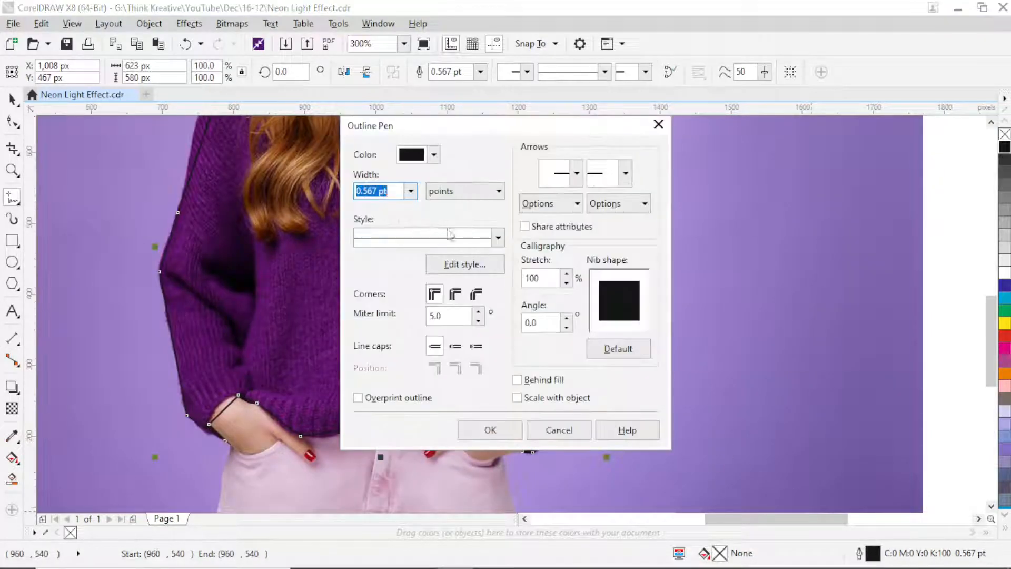
pyautogui.click(412, 191)
pyautogui.click(393, 245)
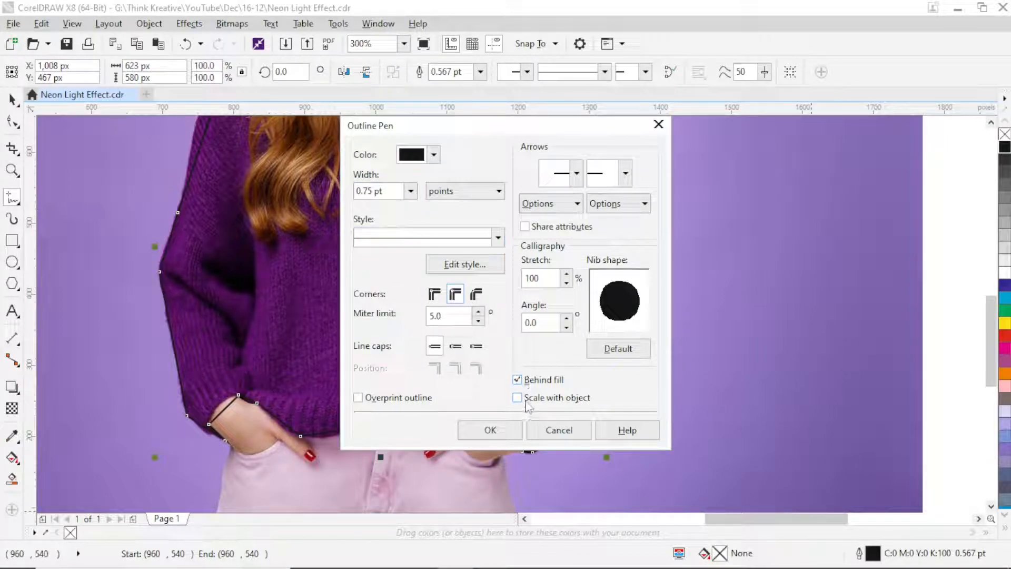
pyautogui.click(490, 430)
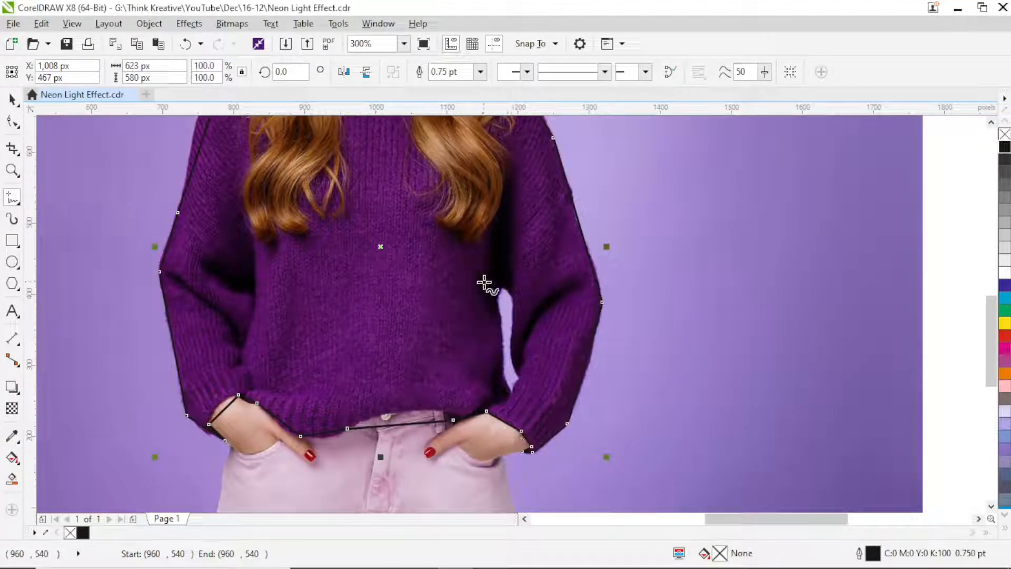
# Step: Select all nodes of the sweater outline and convert its line segments to curves
pyautogui.scroll(-3, 453, 274)
pyautogui.scroll(5, 368, 153)
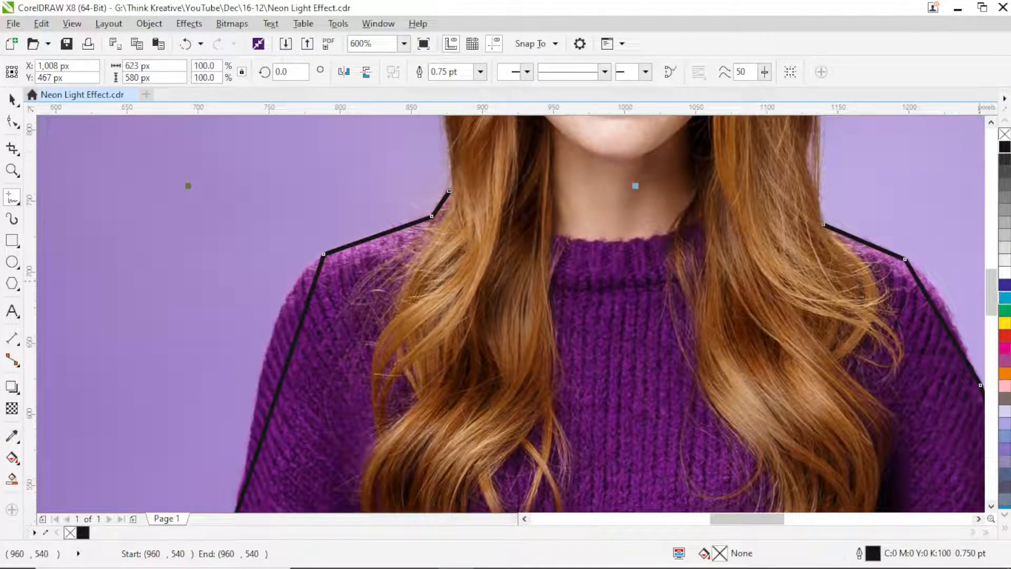
pyautogui.click(13, 126)
pyautogui.scroll(-3, 369, 167)
pyautogui.moveTo(476, 356); pyautogui.dragTo(635, 422)
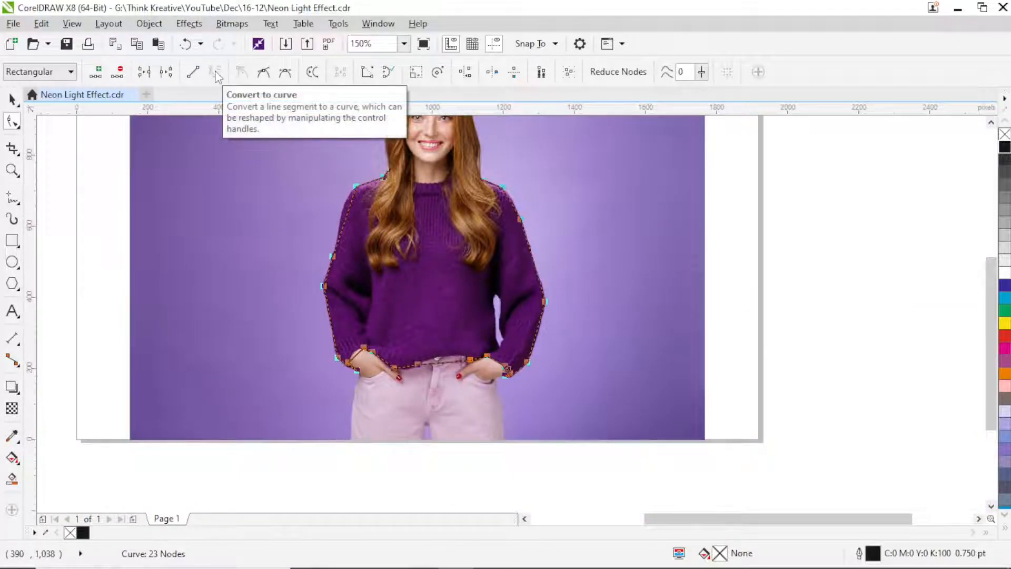
pyautogui.click(13, 99)
pyautogui.press('Escape')
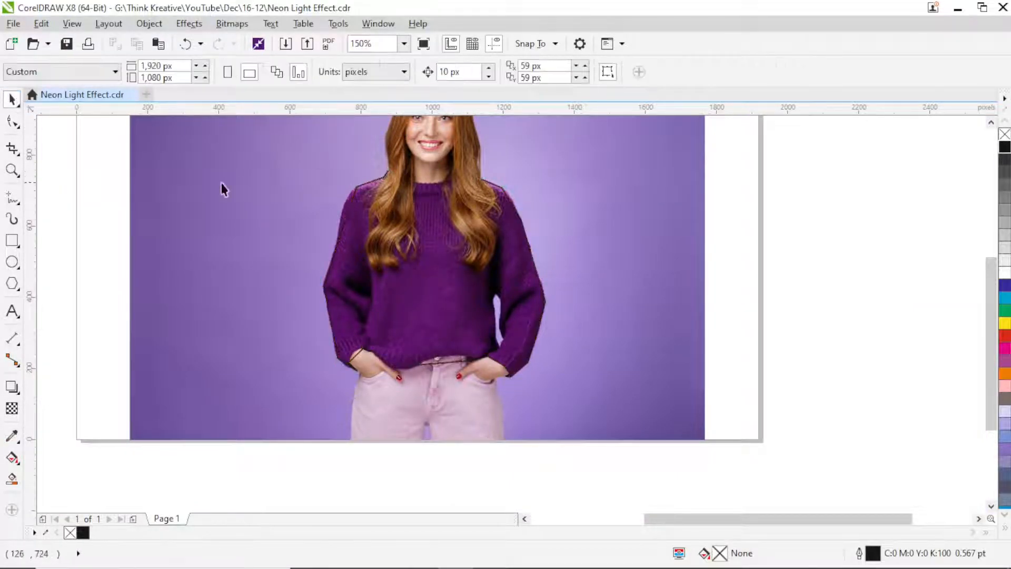
# Step: Bend the outline segments beside the hair and along the left shoulder to follow the sweater's edge
pyautogui.scroll(3, 378, 189)
pyautogui.click(335, 165)
pyautogui.scroll(-1, 407, 173)
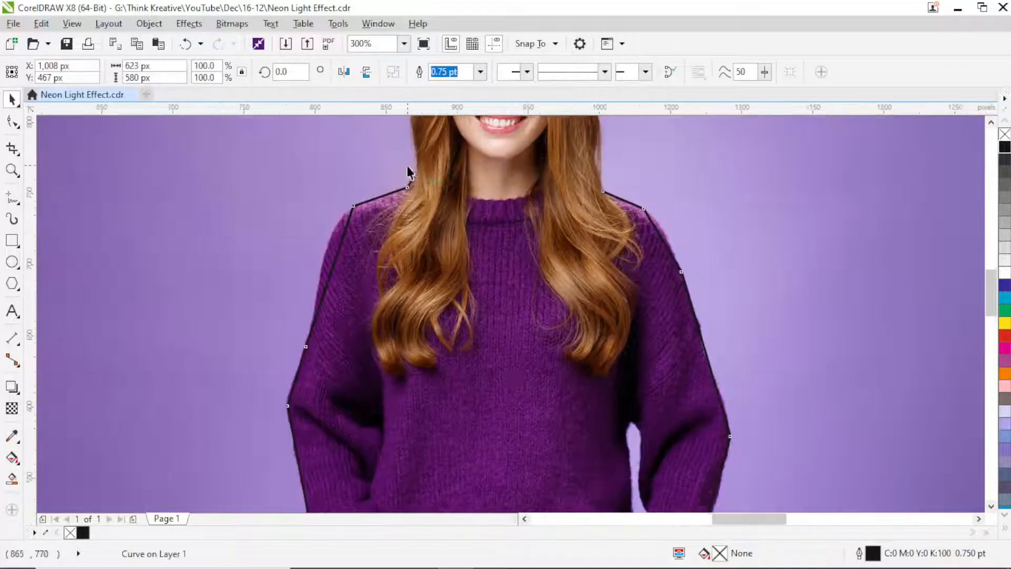
pyautogui.scroll(2, 407, 170)
pyautogui.click(12, 122)
pyautogui.scroll(1, 442, 231)
pyautogui.moveTo(409, 216); pyautogui.dragTo(415, 221)
pyautogui.scroll(-1, 482, 214)
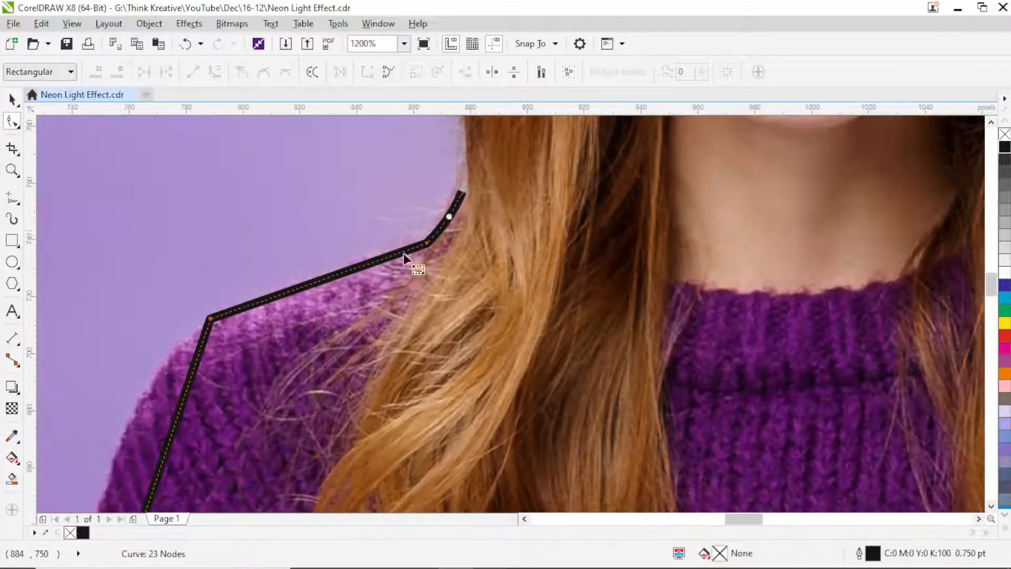
pyautogui.scroll(1, 330, 282)
pyautogui.moveTo(331, 272); pyautogui.dragTo(330, 264)
# Step: Add a node below the left shoulder corner, move it out to the sweater's edge and curve the adjoining segment
pyautogui.scroll(-1, 494, 181)
pyautogui.scroll(1, 275, 301)
pyautogui.doubleClick(289, 293)
pyautogui.moveTo(290, 293); pyautogui.dragTo(251, 281)
pyautogui.moveTo(307, 237)
pyautogui.mouseDown()
pyautogui.moveTo(299, 251)
pyautogui.moveTo(311, 236)
pyautogui.mouseUp()
# Step: Bend the long segment on the left upper sleeve outward to match the sleeve's edge
pyautogui.scroll(-1, 311, 236)
pyautogui.moveTo(273, 332); pyautogui.dragTo(244, 323)
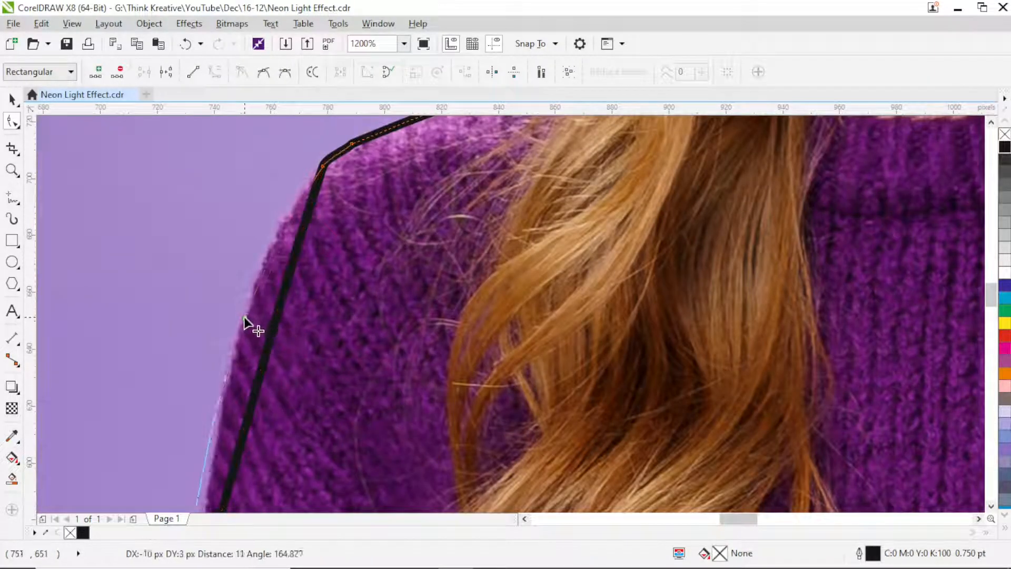
pyautogui.scroll(-1, 283, 233)
pyautogui.scroll(1, 230, 384)
pyautogui.moveTo(236, 376); pyautogui.dragTo(238, 376)
pyautogui.scroll(-1, 238, 376)
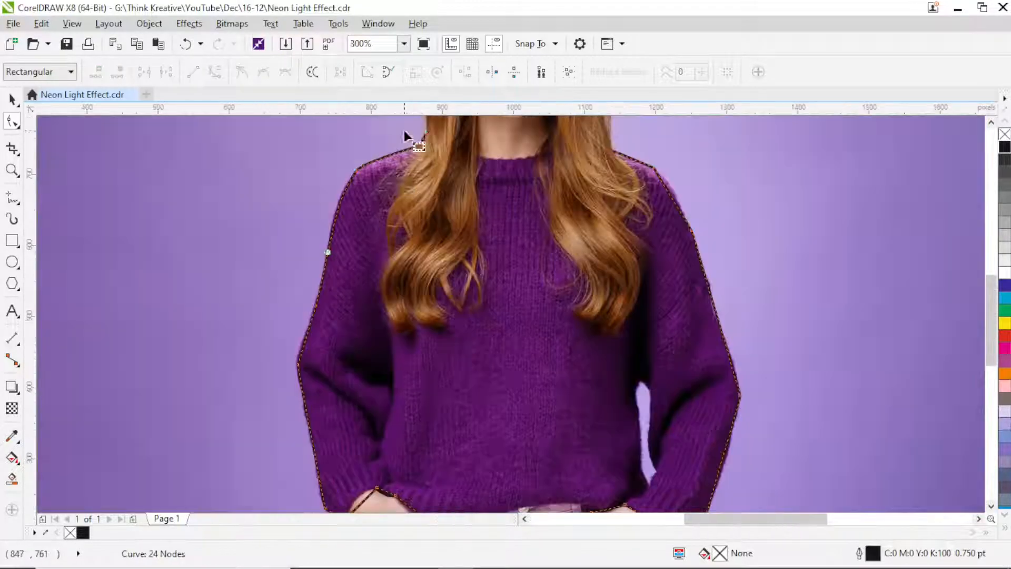
# Step: Curve the outline segments just above and below the left elbow to fit the sleeve
pyautogui.scroll(1, 411, 140)
pyautogui.scroll(1, 307, 345)
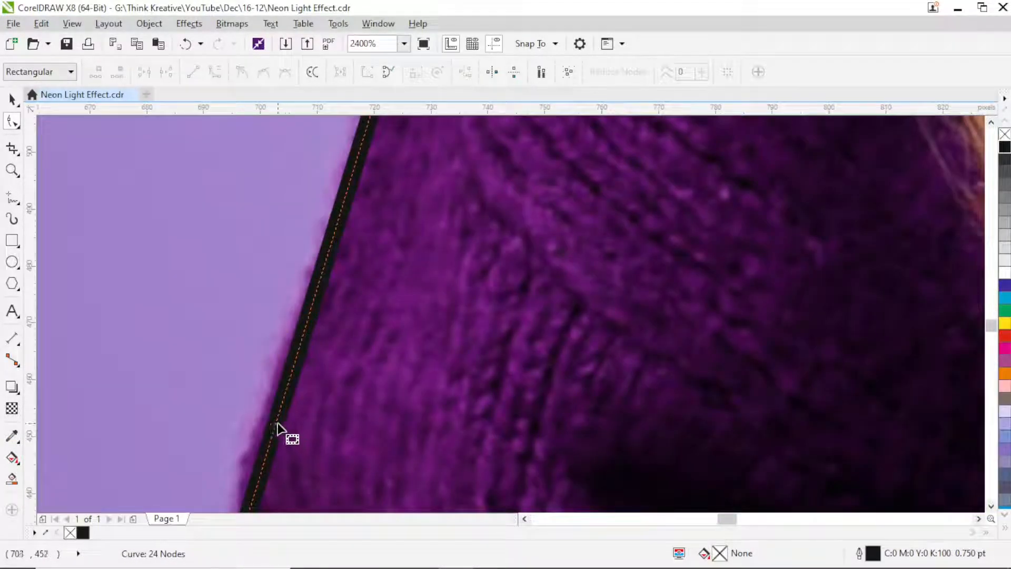
pyautogui.moveTo(278, 427); pyautogui.dragTo(265, 418)
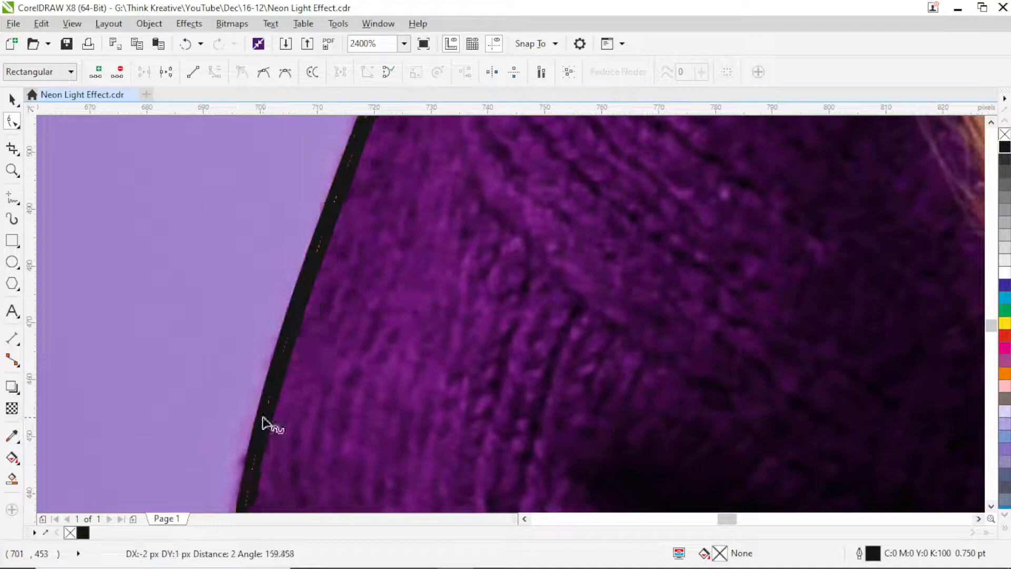
pyautogui.scroll(-1, 264, 417)
pyautogui.scroll(1, 372, 267)
pyautogui.moveTo(346, 299); pyautogui.dragTo(343, 293)
pyautogui.scroll(-1, 395, 301)
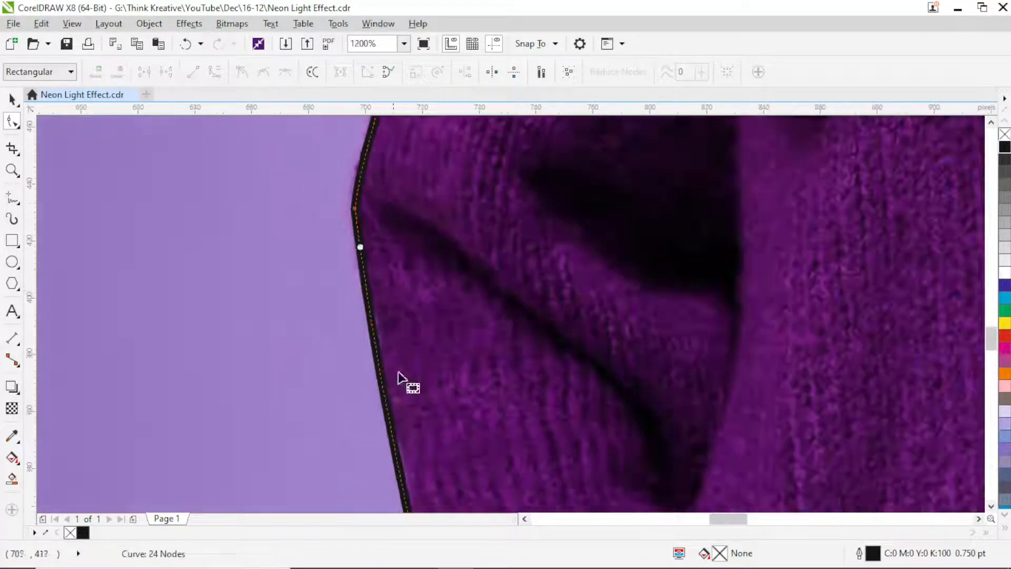
# Step: Add a node on the left forearm segment and adjust the curve to follow the lower sleeve
pyautogui.scroll(1, 384, 406)
pyautogui.doubleClick(377, 400)
pyautogui.scroll(-2, 413, 271)
pyautogui.scroll(2, 425, 425)
pyautogui.moveTo(444, 423); pyautogui.dragTo(441, 422)
# Step: Add a node on the left cuff's lower edge, move it outward and bend the adjoining segment to the knit edge
pyautogui.scroll(-1, 463, 277)
pyautogui.scroll(1, 531, 404)
pyautogui.doubleClick(549, 415)
pyautogui.moveTo(549, 415); pyautogui.dragTo(542, 431)
pyautogui.scroll(-1, 635, 453)
pyautogui.scroll(2, 635, 470)
pyautogui.moveTo(608, 447); pyautogui.dragTo(594, 462)
pyautogui.scroll(-2, 493, 389)
# Step: Add a node on the segment between the left cuff and wrist and move it onto the cuff's edge
pyautogui.scroll(2, 481, 377)
pyautogui.doubleClick(474, 372)
pyautogui.moveTo(474, 372)
pyautogui.mouseDown()
pyautogui.moveTo(465, 377)
pyautogui.moveTo(487, 361)
pyautogui.mouseUp()
pyautogui.scroll(-1, 527, 421)
pyautogui.scroll(1, 473, 322)
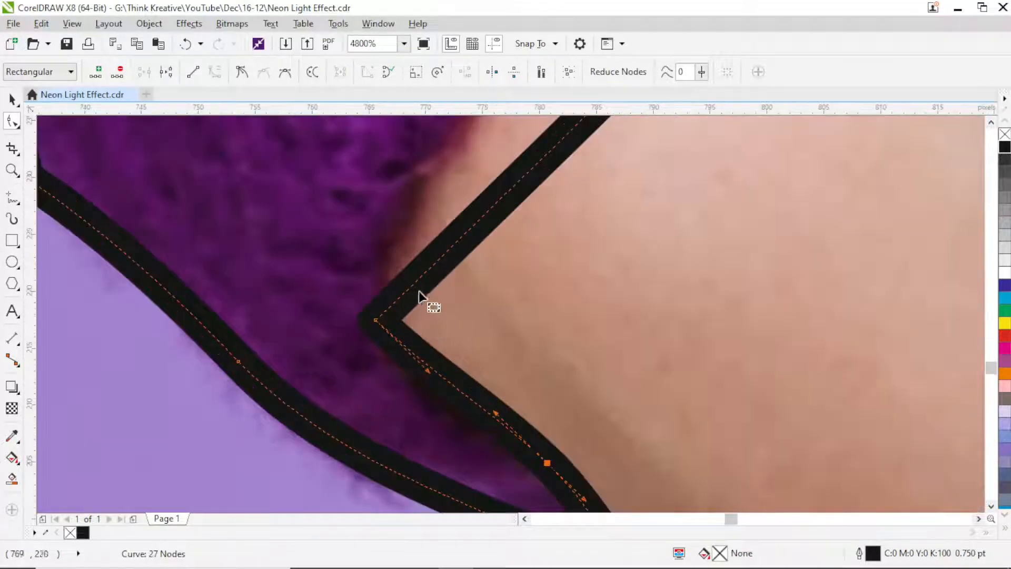
# Step: Bend the outline segments around the left wrist and the top of the left hand to follow the sweater's edge
pyautogui.scroll(-2, 519, 243)
pyautogui.scroll(1, 518, 239)
pyautogui.moveTo(518, 241); pyautogui.dragTo(476, 201)
pyautogui.scroll(-1, 424, 251)
pyautogui.scroll(2, 579, 200)
pyautogui.moveTo(545, 209); pyautogui.dragTo(525, 255)
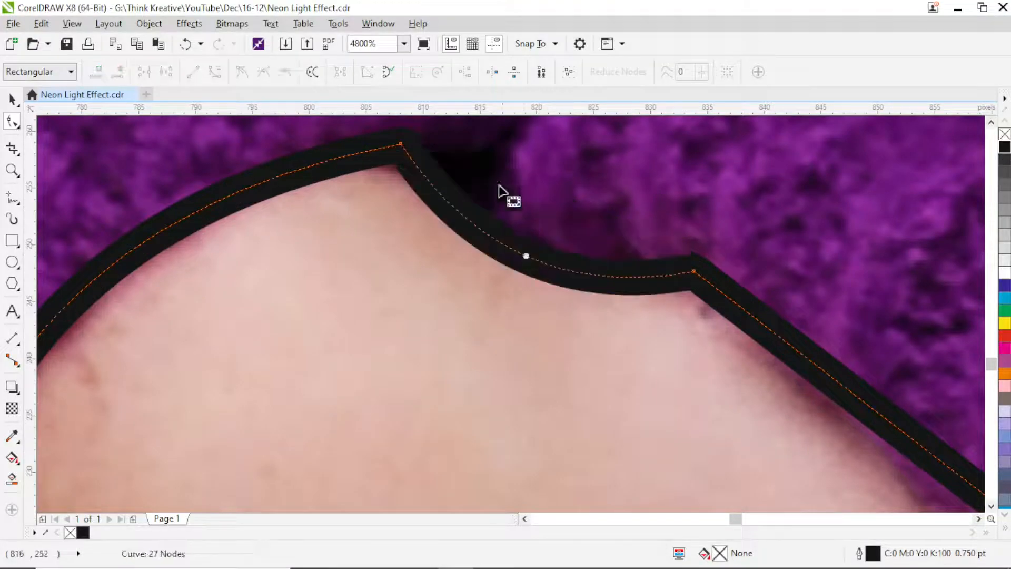
# Step: Curve the segment running down to the left thumb and add a node near its lower end
pyautogui.scroll(-2, 495, 166)
pyautogui.scroll(1, 632, 244)
pyautogui.moveTo(634, 267); pyautogui.dragTo(632, 284)
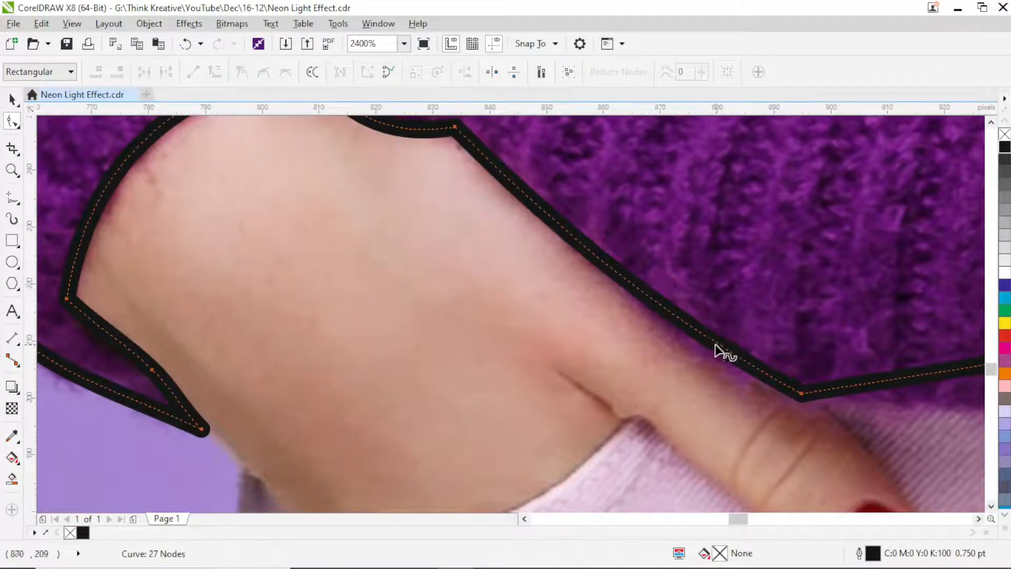
pyautogui.doubleClick(715, 346)
pyautogui.scroll(-1, 517, 233)
pyautogui.scroll(1, 756, 316)
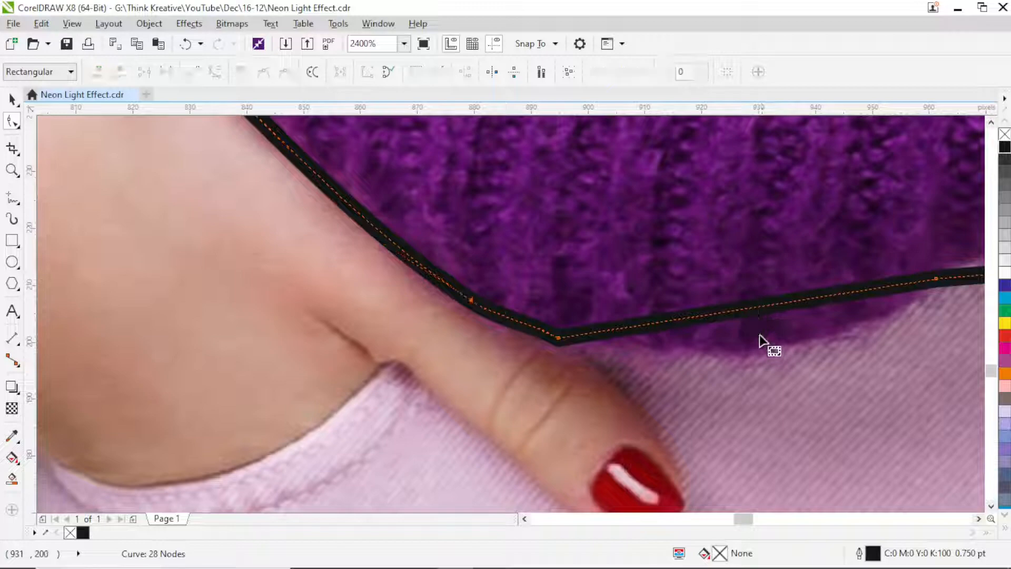
# Step: Curve the hem segments beside the left thumb and over the jeans' waistband, and adjust a node at the right belt loop
pyautogui.moveTo(762, 316); pyautogui.dragTo(763, 352)
pyautogui.scroll(-1, 672, 203)
pyautogui.moveTo(684, 232); pyautogui.dragTo(684, 181)
pyautogui.scroll(1, 869, 190)
pyautogui.moveTo(831, 241); pyautogui.dragTo(814, 217)
pyautogui.moveTo(871, 246)
pyautogui.mouseDown()
pyautogui.moveTo(877, 232)
pyautogui.moveTo(868, 246)
pyautogui.mouseUp()
# Step: Adjust the handles of the node between the belt loop and right hand, and bend the segment rising over that hand
pyautogui.click(894, 262)
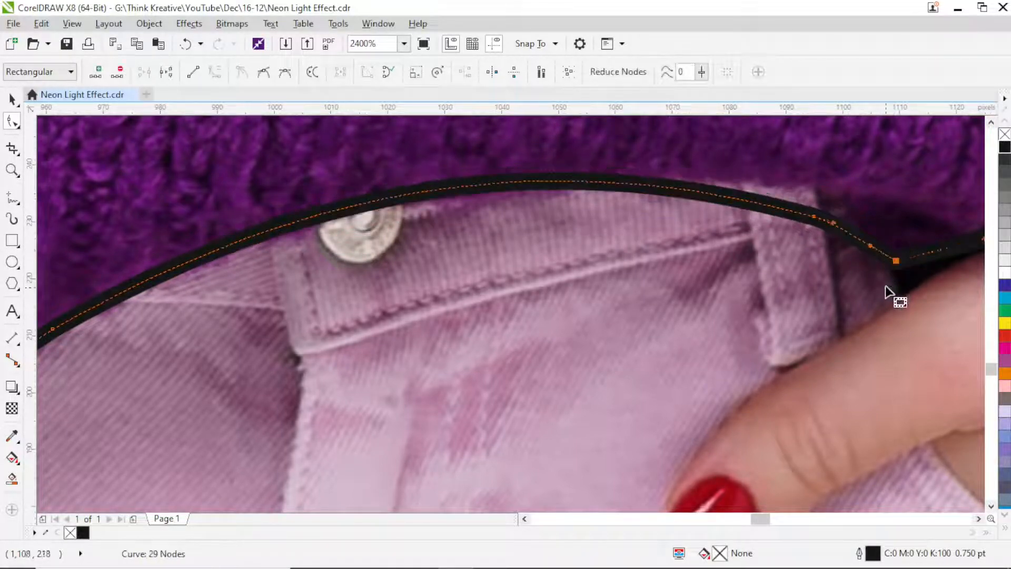
pyautogui.scroll(2, 890, 284)
pyautogui.scroll(-2, 790, 253)
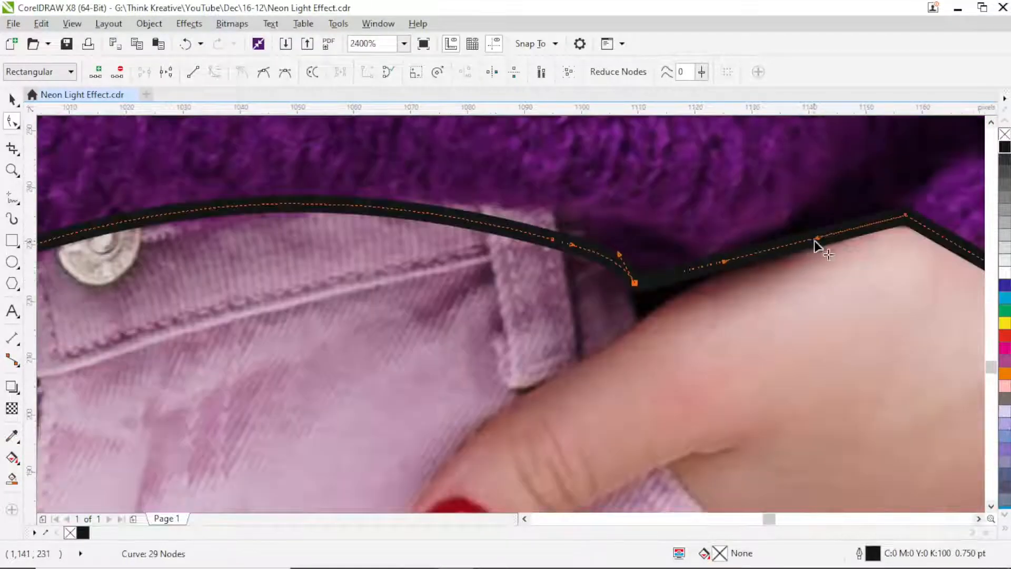
pyautogui.scroll(1, 684, 284)
pyautogui.moveTo(632, 304); pyautogui.dragTo(631, 317)
pyautogui.scroll(-1, 630, 317)
pyautogui.scroll(1, 863, 275)
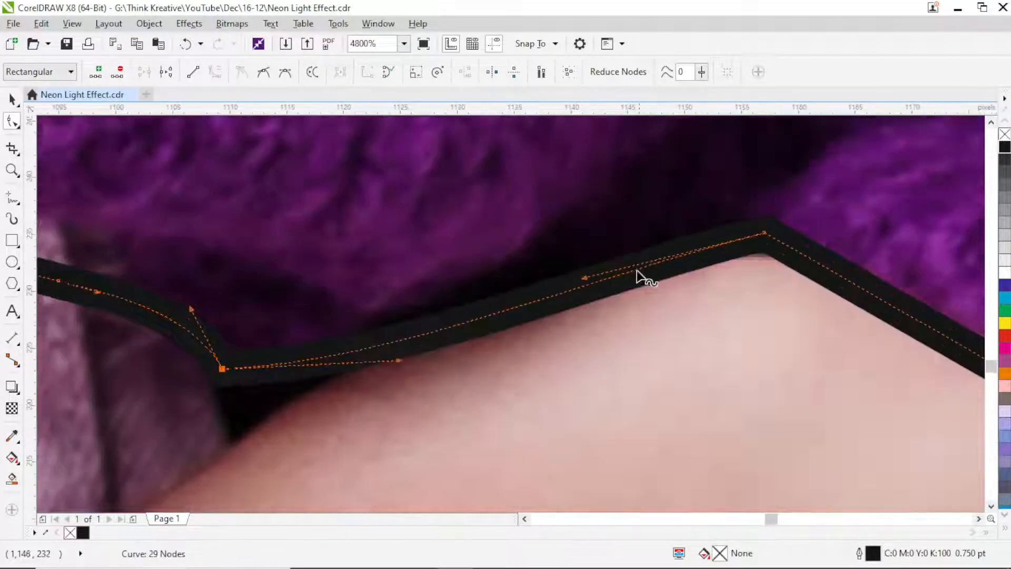
# Step: Adjust the handle of the node atop the right hand and bend the segment leading to the right wrist
pyautogui.click(765, 231)
pyautogui.moveTo(586, 278); pyautogui.dragTo(579, 248)
pyautogui.scroll(-2, 472, 218)
pyautogui.scroll(2, 656, 250)
pyautogui.moveTo(489, 296); pyautogui.dragTo(506, 280)
pyautogui.scroll(-2, 532, 229)
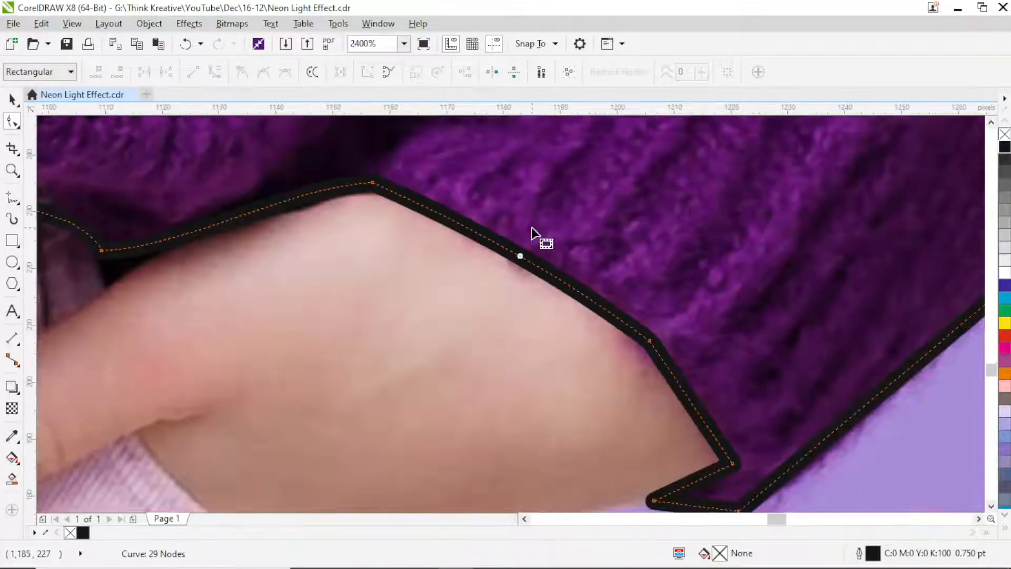
# Step: Refine the segments along the back of the right hand and bend the wrist segment outward to the cuff edge
pyautogui.scroll(2, 606, 309)
pyautogui.moveTo(552, 217); pyautogui.dragTo(546, 231)
pyautogui.moveTo(662, 382)
pyautogui.mouseDown()
pyautogui.moveTo(681, 368)
pyautogui.moveTo(675, 375)
pyautogui.mouseUp()
pyautogui.scroll(-2, 646, 234)
pyautogui.scroll(2, 651, 291)
# Step: Reshape the outline at the right cuff's lower edge and bend the outer forearm segment to the sleeve
pyautogui.moveTo(643, 319); pyautogui.dragTo(650, 390)
pyautogui.scroll(-2, 648, 341)
pyautogui.scroll(1, 642, 311)
pyautogui.moveTo(643, 307); pyautogui.dragTo(644, 314)
pyautogui.scroll(-2, 656, 288)
pyautogui.scroll(1, 734, 161)
pyautogui.moveTo(698, 186); pyautogui.dragTo(710, 191)
pyautogui.scroll(-2, 710, 191)
pyautogui.scroll(1, 637, 178)
# Step: Bend the outline segments around the right elbow to match the outer edge of the sleeve
pyautogui.scroll(2, 628, 244)
pyautogui.moveTo(628, 242); pyautogui.dragTo(618, 242)
pyautogui.scroll(-3, 614, 322)
pyautogui.scroll(2, 598, 243)
pyautogui.moveTo(593, 290)
pyautogui.mouseDown()
pyautogui.moveTo(622, 290)
pyautogui.moveTo(571, 280)
pyautogui.moveTo(582, 289)
pyautogui.mouseUp()
pyautogui.scroll(-2, 622, 290)
pyautogui.scroll(1, 587, 269)
pyautogui.scroll(-1, 582, 295)
pyautogui.scroll(2, 573, 261)
# Step: Add two nodes on the right upper sleeve's outline and move them onto the knit edge
pyautogui.doubleClick(587, 358)
pyautogui.moveTo(587, 358); pyautogui.dragTo(607, 358)
pyautogui.scroll(-1, 604, 372)
pyautogui.scroll(1, 578, 292)
pyautogui.doubleClick(579, 294)
pyautogui.moveTo(580, 295); pyautogui.dragTo(567, 299)
# Step: Curve the outline below the right shoulder, add a node moved outward, and bend the segment along the shoulder's top
pyautogui.scroll(-2, 574, 355)
pyautogui.scroll(2, 520, 202)
pyautogui.moveTo(519, 255); pyautogui.dragTo(545, 252)
pyautogui.scroll(-2, 544, 328)
pyautogui.scroll(2, 506, 247)
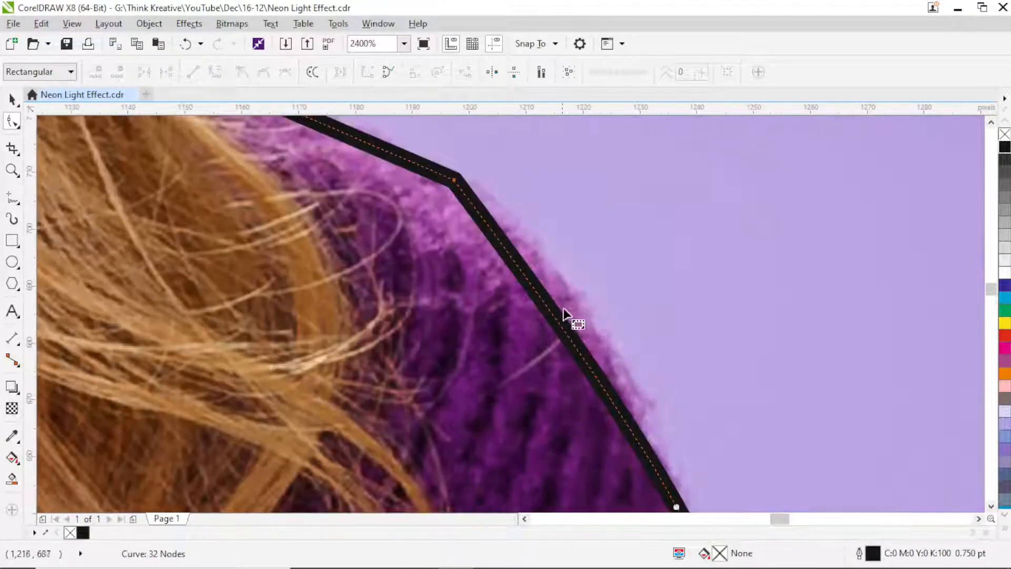
pyautogui.doubleClick(574, 344)
pyautogui.moveTo(574, 344); pyautogui.dragTo(591, 334)
pyautogui.scroll(1, 489, 248)
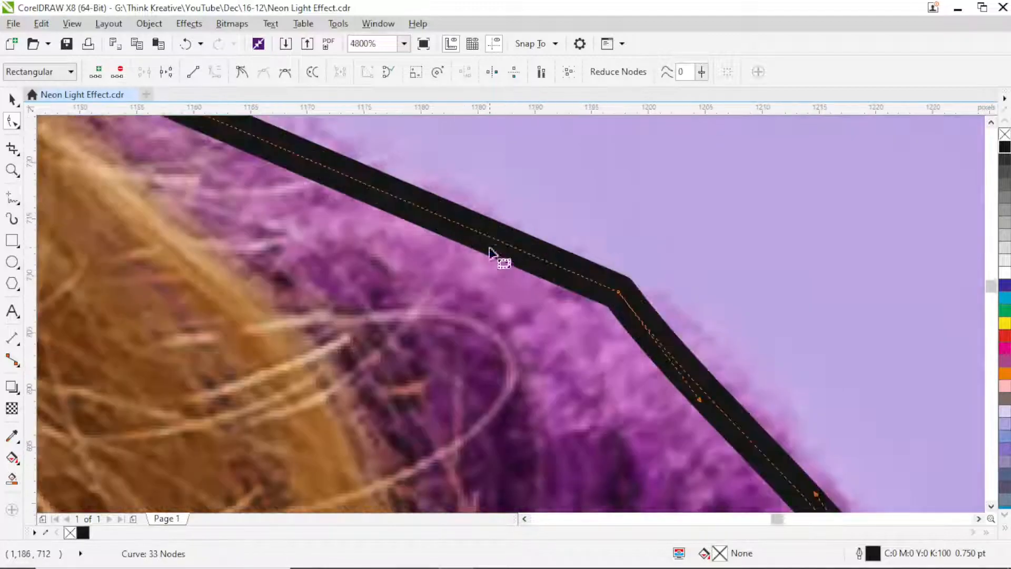
pyautogui.moveTo(380, 195); pyautogui.dragTo(377, 169)
pyautogui.scroll(-5, 450, 201)
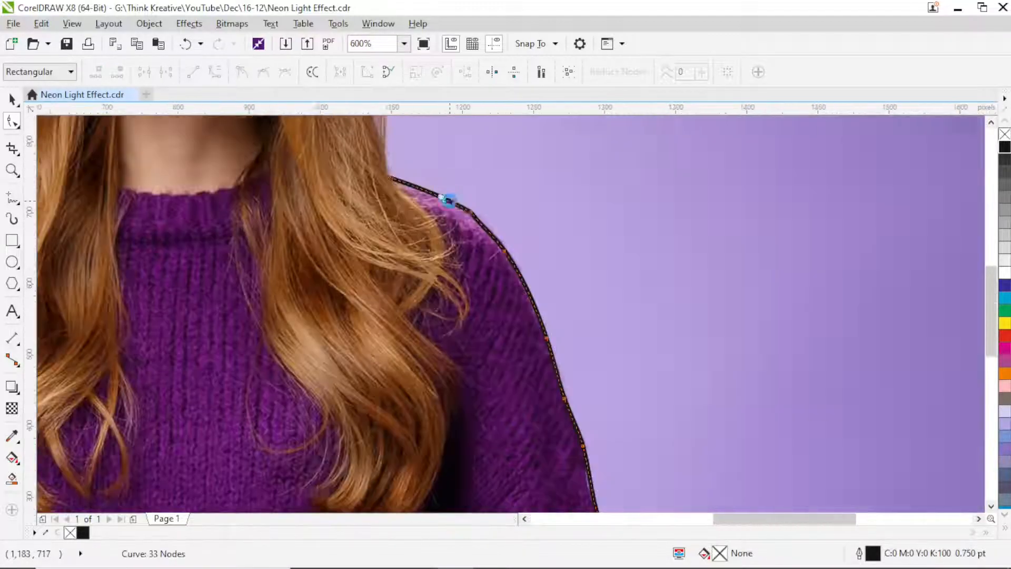
# Step: Trace the right edge of the background gap between torso and right sleeve with straight segments, from its upper to lower tip
pyautogui.click(11, 100)
pyautogui.click(768, 271)
pyautogui.scroll(2, 501, 356)
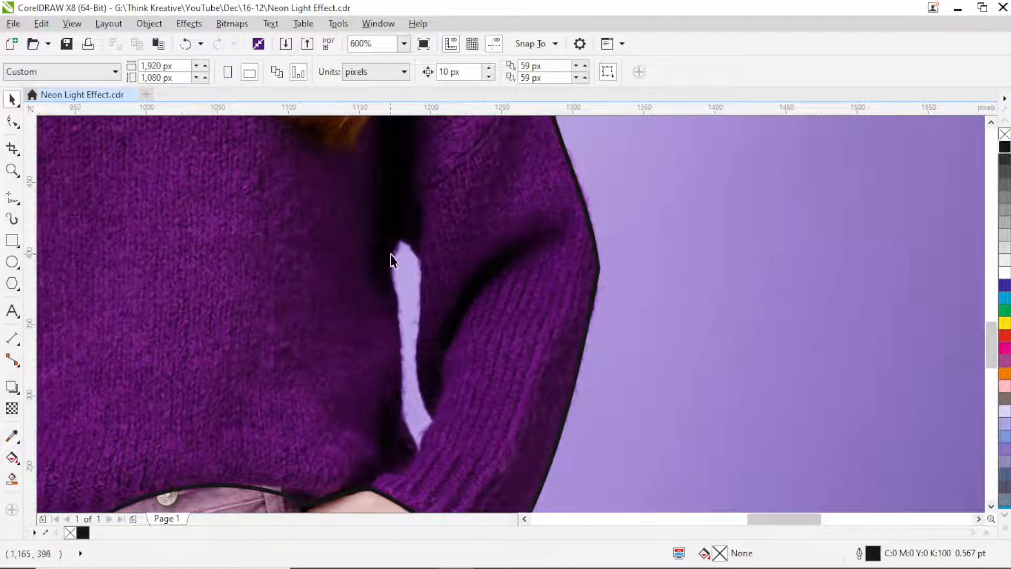
pyautogui.scroll(1, 390, 262)
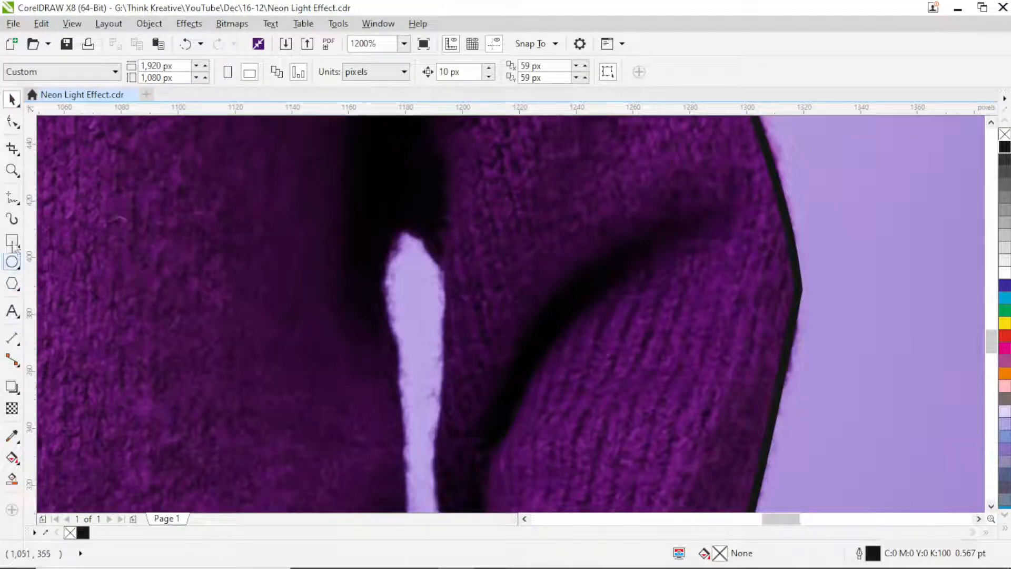
pyautogui.click(12, 201)
pyautogui.click(407, 227)
pyautogui.click(449, 285)
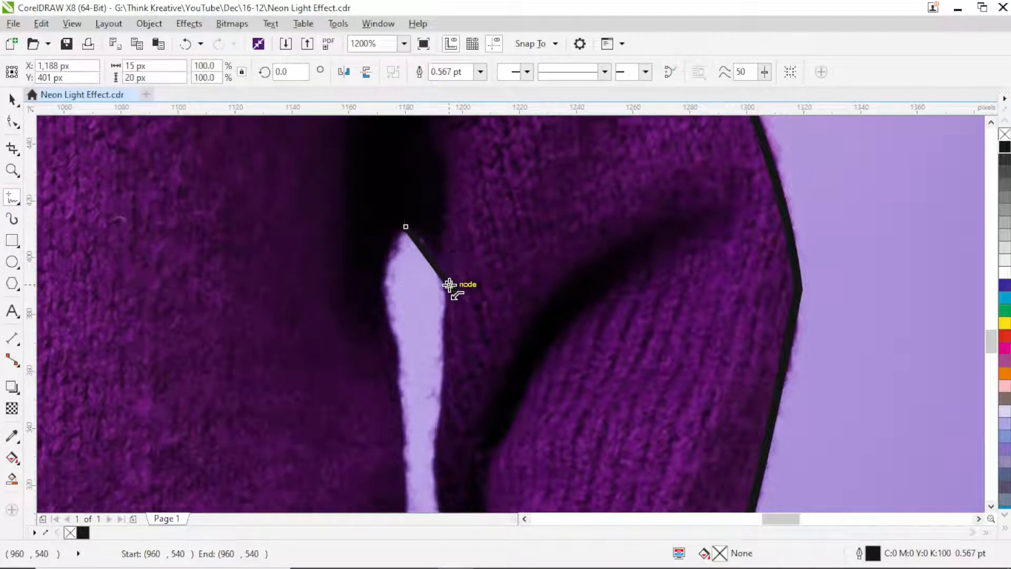
pyautogui.click(437, 459)
pyautogui.scroll(-2, 457, 400)
pyautogui.click(430, 359)
pyautogui.click(463, 492)
pyautogui.scroll(-1, 456, 423)
pyautogui.scroll(2, 452, 423)
pyautogui.click(474, 388)
pyautogui.click(423, 506)
# Step: Continue the gap's trace up its left edge and close it into a shape about 31 by 155 px
pyautogui.scroll(-1, 454, 422)
pyautogui.click(435, 468)
pyautogui.click(403, 384)
pyautogui.click(403, 385)
pyautogui.click(394, 205)
pyautogui.scroll(-1, 407, 211)
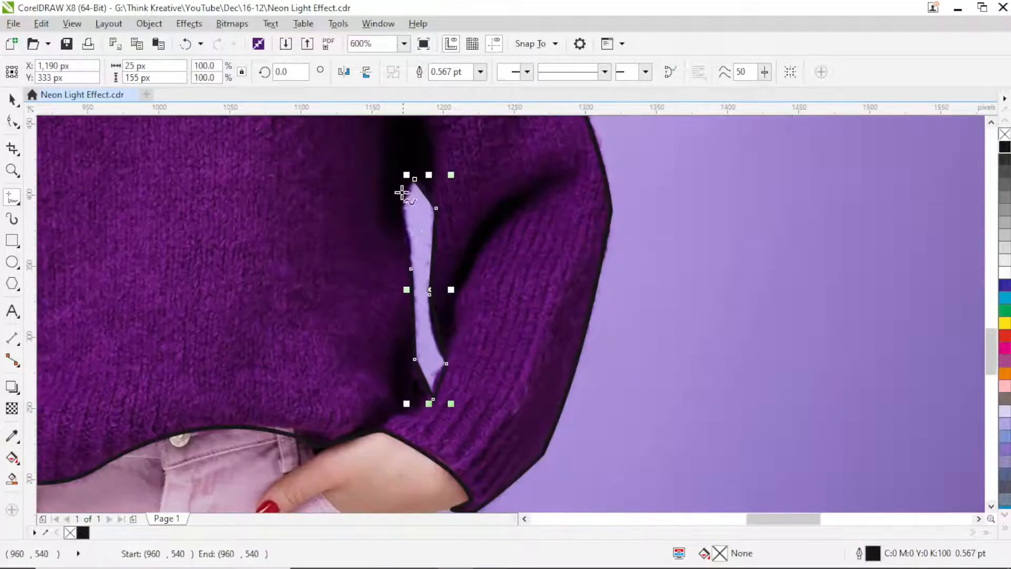
pyautogui.scroll(1, 407, 211)
pyautogui.scroll(1, 422, 179)
pyautogui.scroll(1, 379, 195)
pyautogui.click(370, 404)
pyautogui.click(464, 167)
pyautogui.scroll(-1, 384, 218)
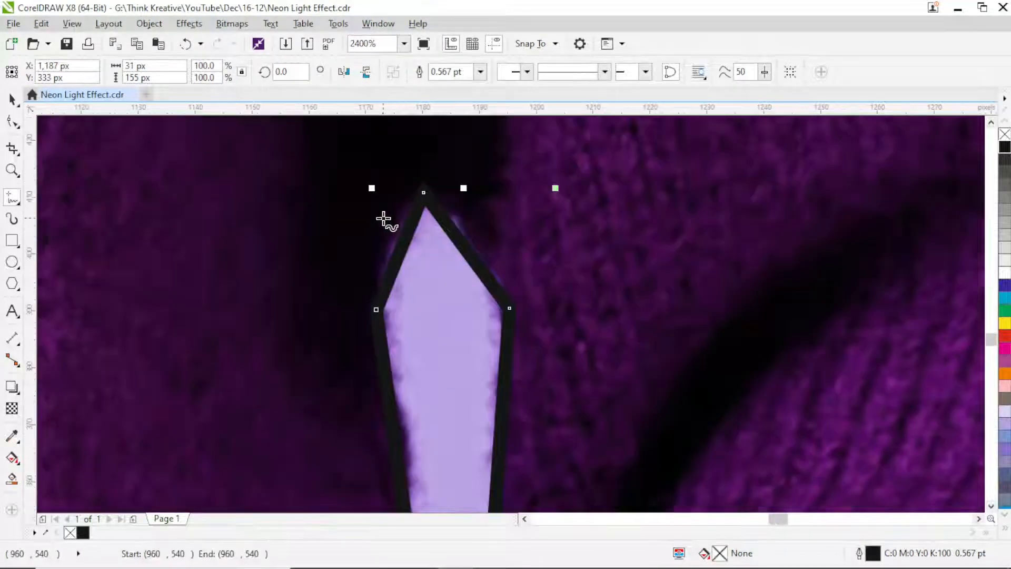
# Step: Select all the nodes of the gap shape and convert its lines to curves
pyautogui.click(13, 121)
pyautogui.scroll(-2, 419, 233)
pyautogui.moveTo(346, 184); pyautogui.dragTo(477, 469)
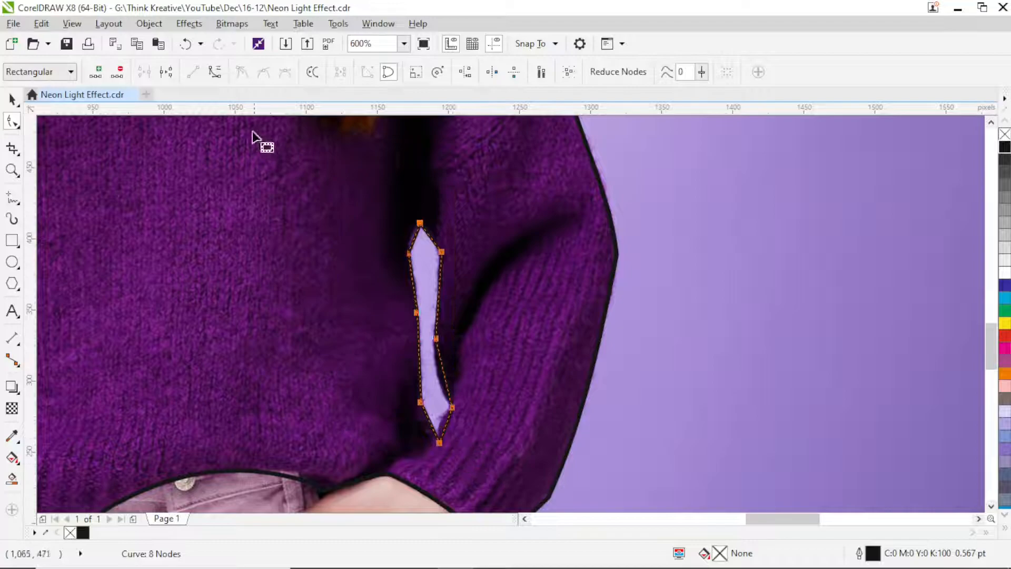
pyautogui.click(216, 73)
# Step: Set the gap shape's outline width to 0.75 pt
pyautogui.doubleClick(865, 553)
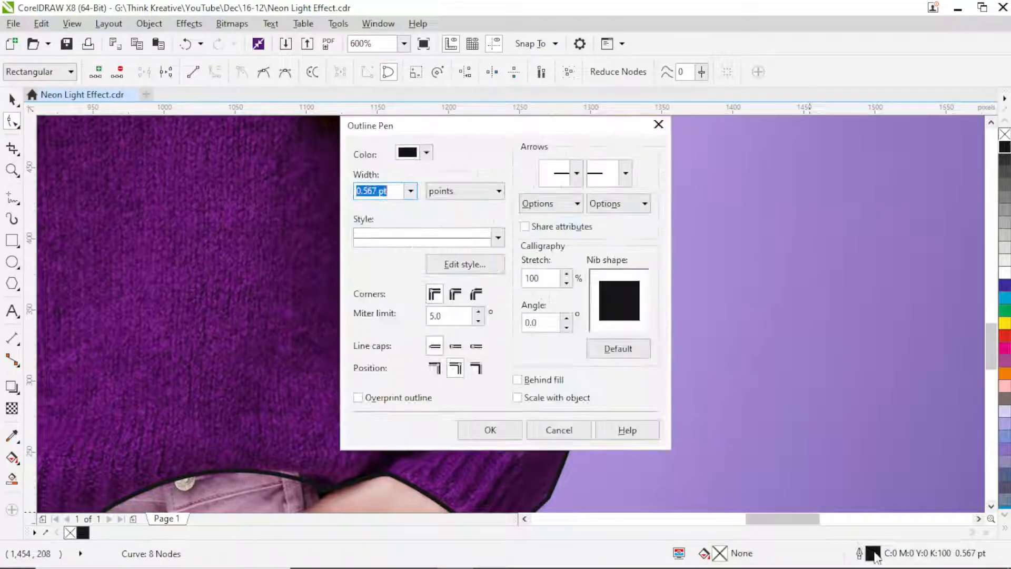
pyautogui.click(410, 190)
pyautogui.click(407, 240)
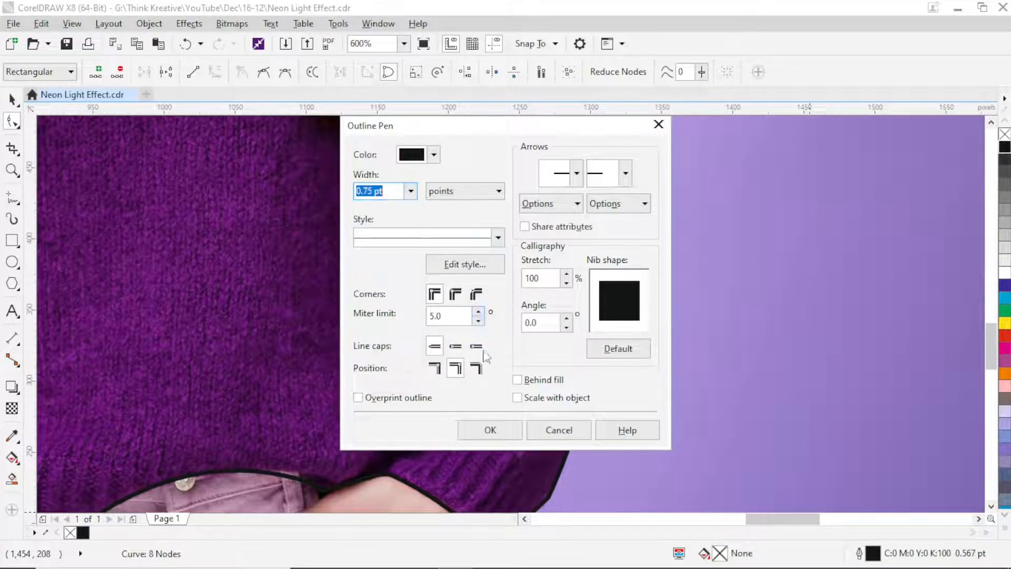
pyautogui.click(490, 431)
# Step: Bow the gap shape's two top segments outward and curve its left side along the sweater edge
pyautogui.scroll(3, 432, 240)
pyautogui.click(317, 208)
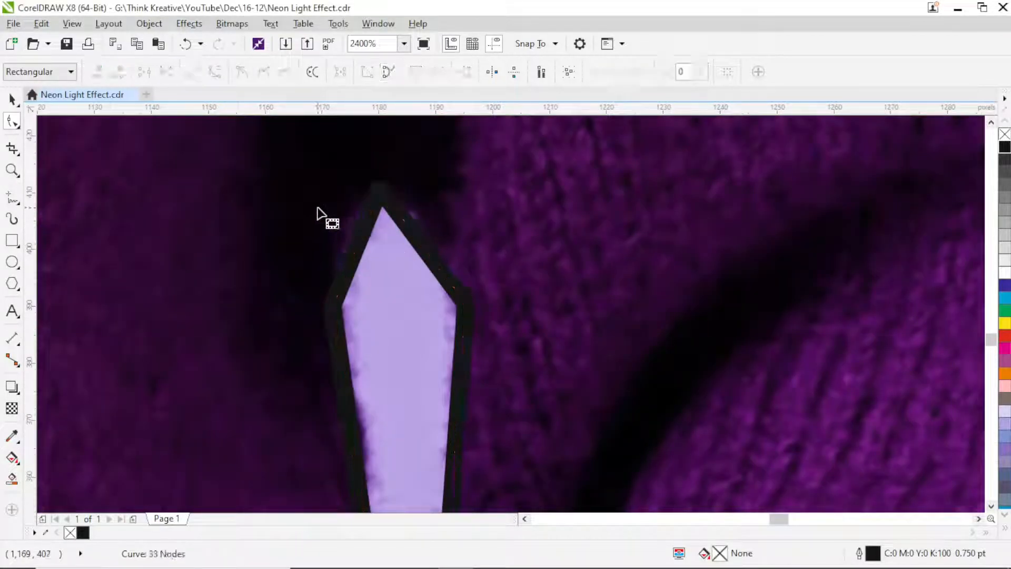
pyautogui.moveTo(355, 248); pyautogui.dragTo(346, 242)
pyautogui.moveTo(422, 244); pyautogui.dragTo(431, 236)
pyautogui.scroll(-1, 447, 184)
pyautogui.scroll(1, 419, 338)
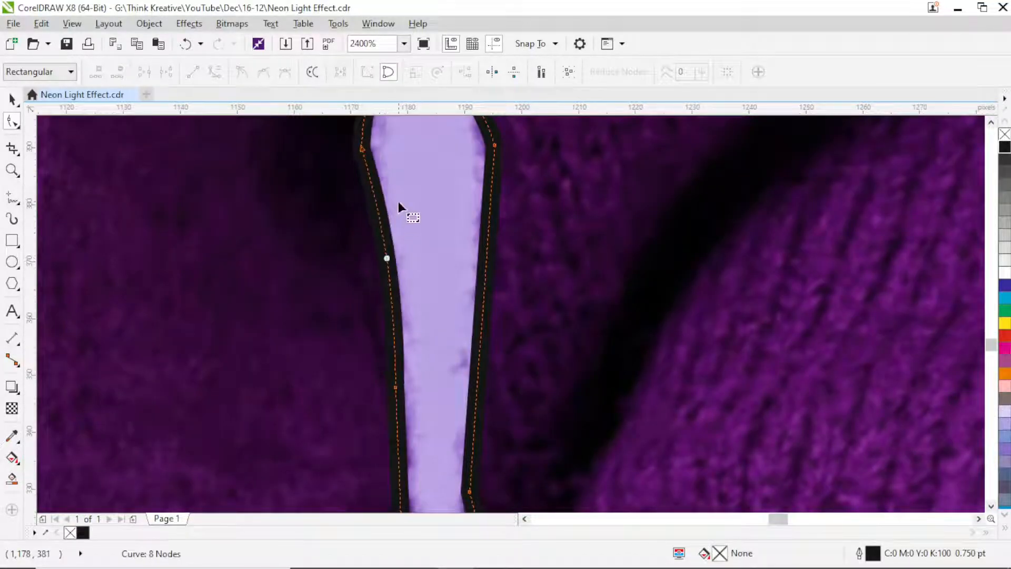
# Step: Curve the gap shape's lower segments on both sides to follow the sweater edge around its lower tip
pyautogui.scroll(-5, 400, 324)
pyautogui.click(420, 388)
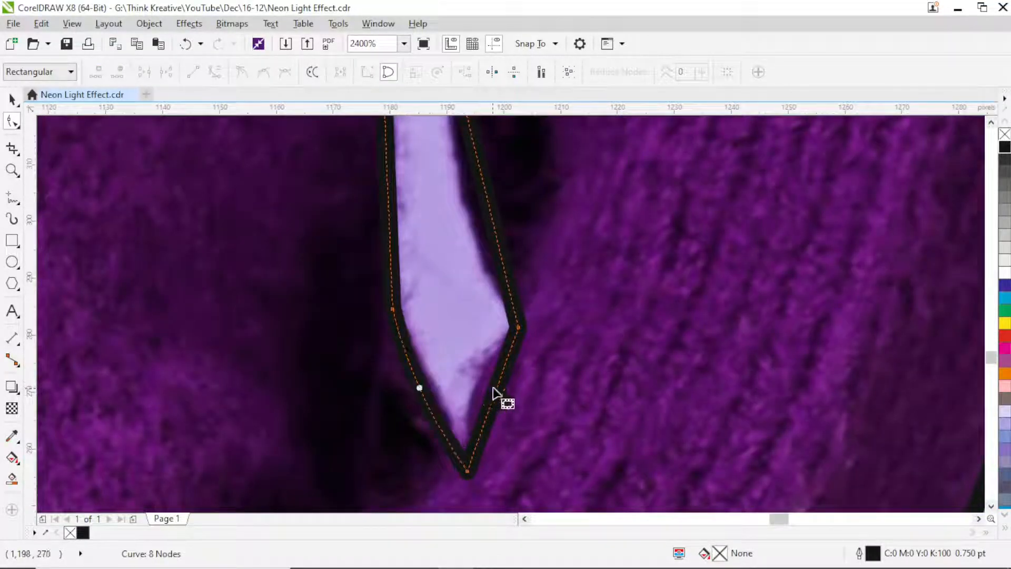
pyautogui.moveTo(497, 389); pyautogui.dragTo(480, 375)
pyautogui.scroll(-1, 480, 377)
pyautogui.scroll(1, 473, 274)
pyautogui.moveTo(496, 304); pyautogui.dragTo(473, 302)
pyautogui.scroll(-1, 492, 430)
pyautogui.scroll(-2, 493, 431)
pyautogui.scroll(2, 482, 292)
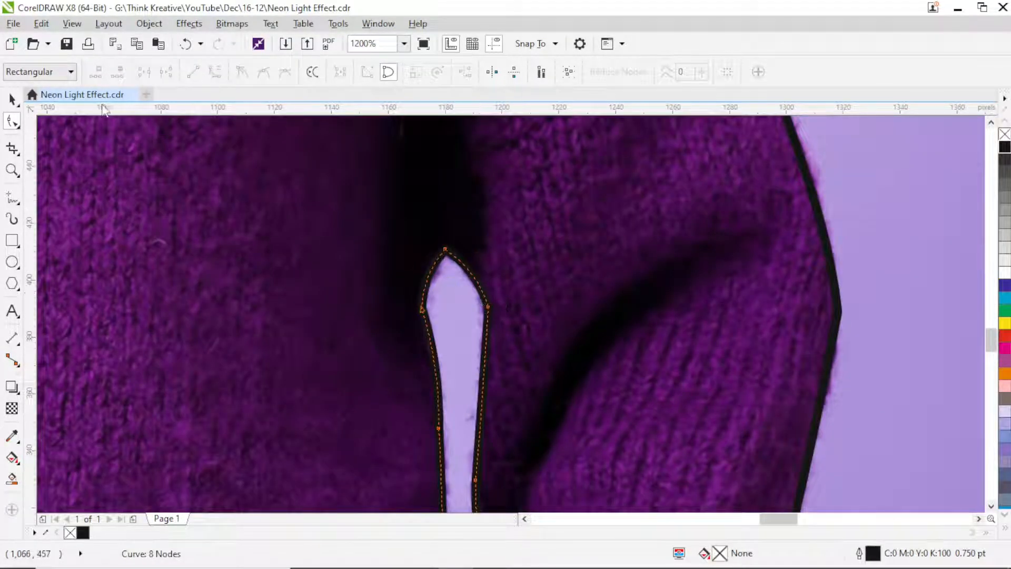
# Step: Change the outline colour of both the gap shape and the sweater curve to white
pyautogui.click(12, 98)
pyautogui.rightClick(1004, 274)
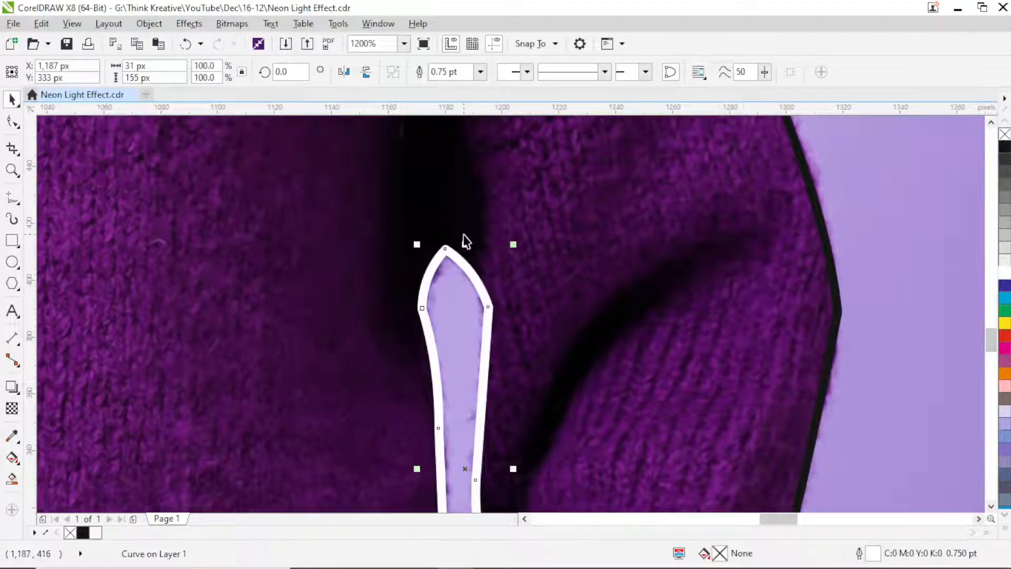
pyautogui.scroll(-2, 464, 240)
pyautogui.click(553, 234)
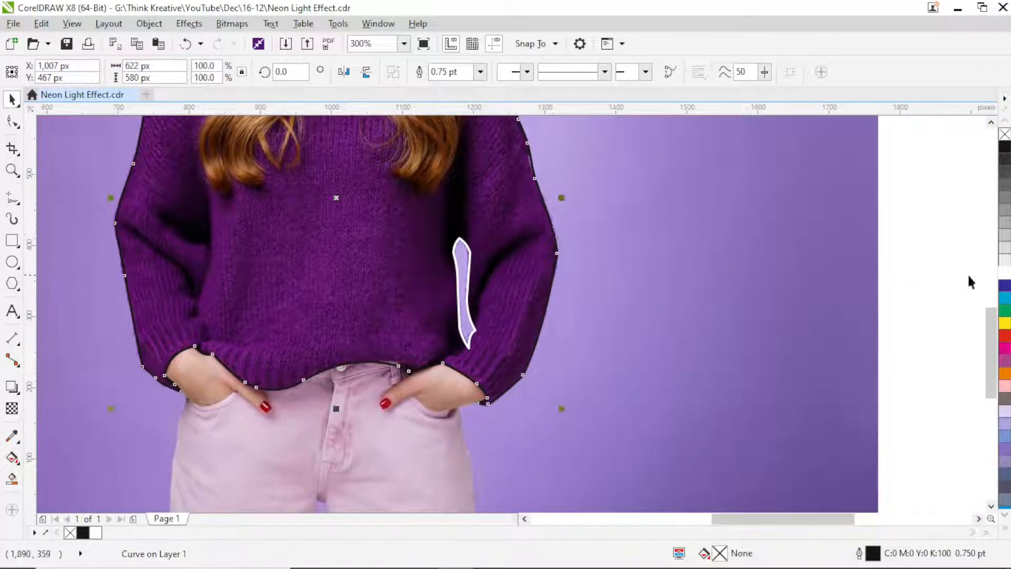
pyautogui.rightClick(1004, 276)
pyautogui.scroll(-1, 469, 332)
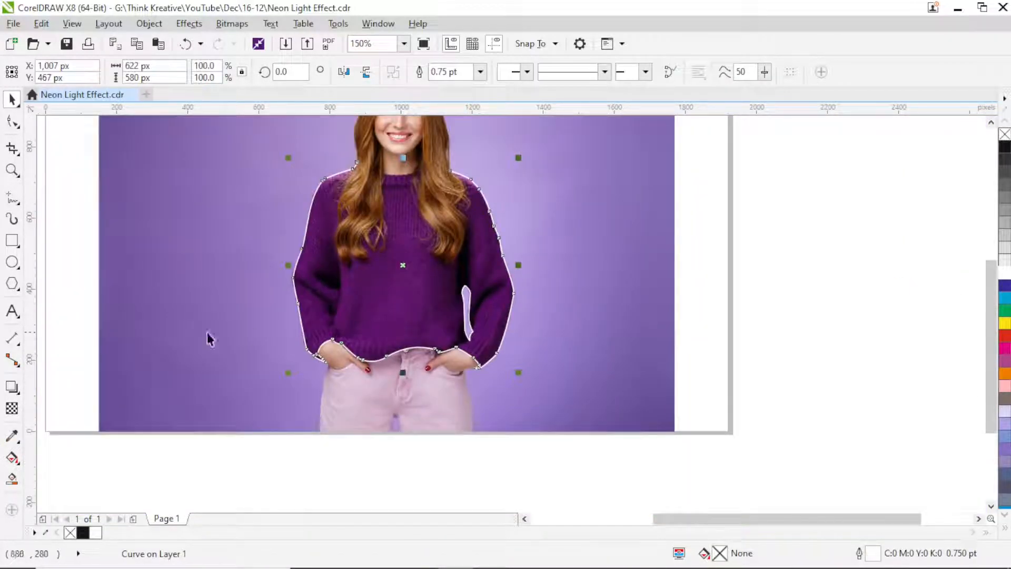
# Step: Apply a drop shadow to the sweater outline, extending from the neck down to the top of the jeans
pyautogui.click(13, 389)
pyautogui.moveTo(399, 170); pyautogui.dragTo(402, 369)
pyautogui.moveTo(402, 369); pyautogui.dragTo(402, 369)
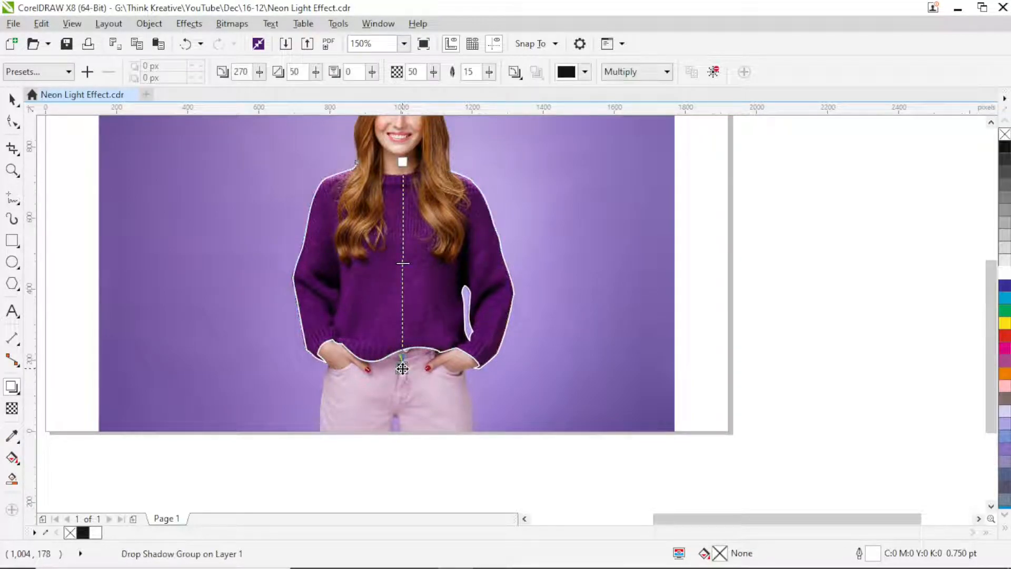
# Step: Set the drop shadow's merge mode to Normal and its feathering direction to Outside
pyautogui.scroll(4, 403, 369)
pyautogui.click(624, 73)
pyautogui.click(623, 84)
pyautogui.click(515, 72)
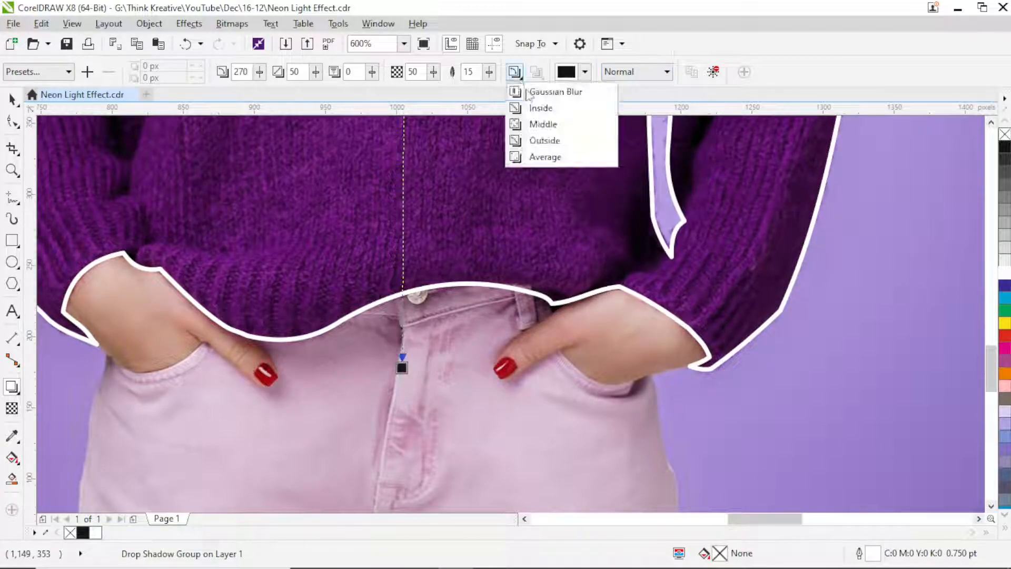
pyautogui.click(556, 141)
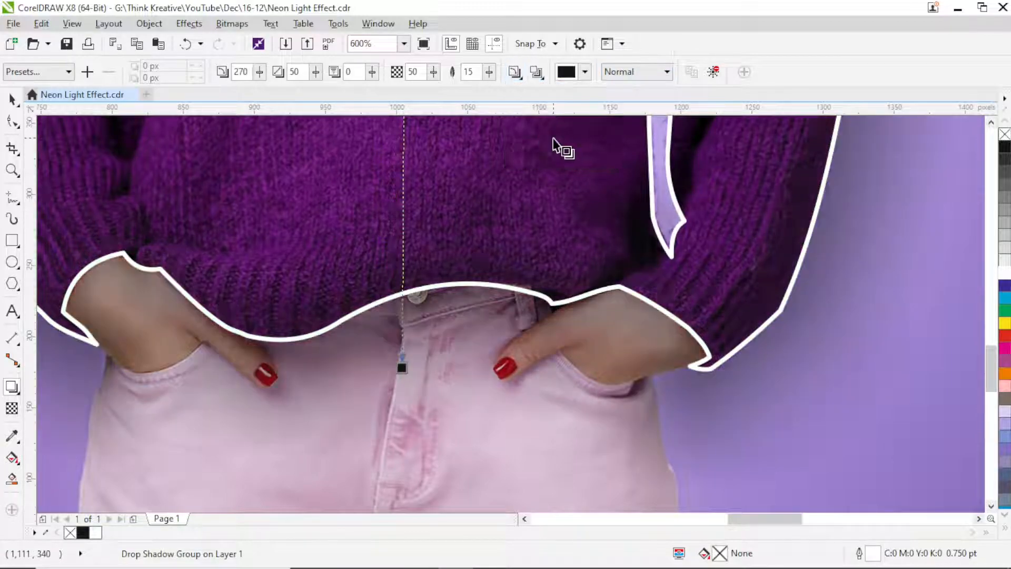
pyautogui.scroll(-2, 557, 278)
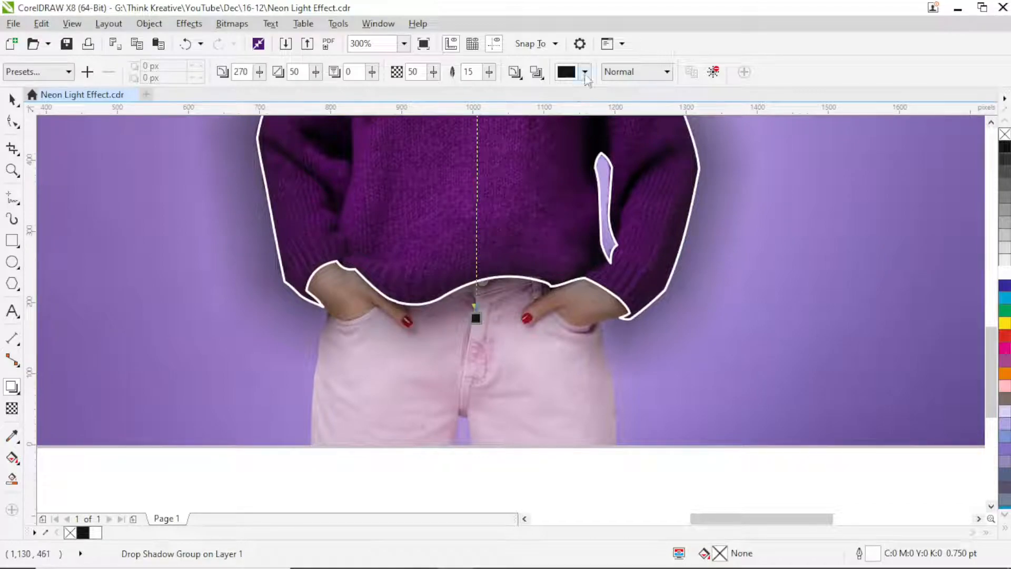
# Step: Pick the palette's magenta (C0 M100 Y0 K0) as the drop shadow colour
pyautogui.click(585, 72)
pyautogui.click(616, 110)
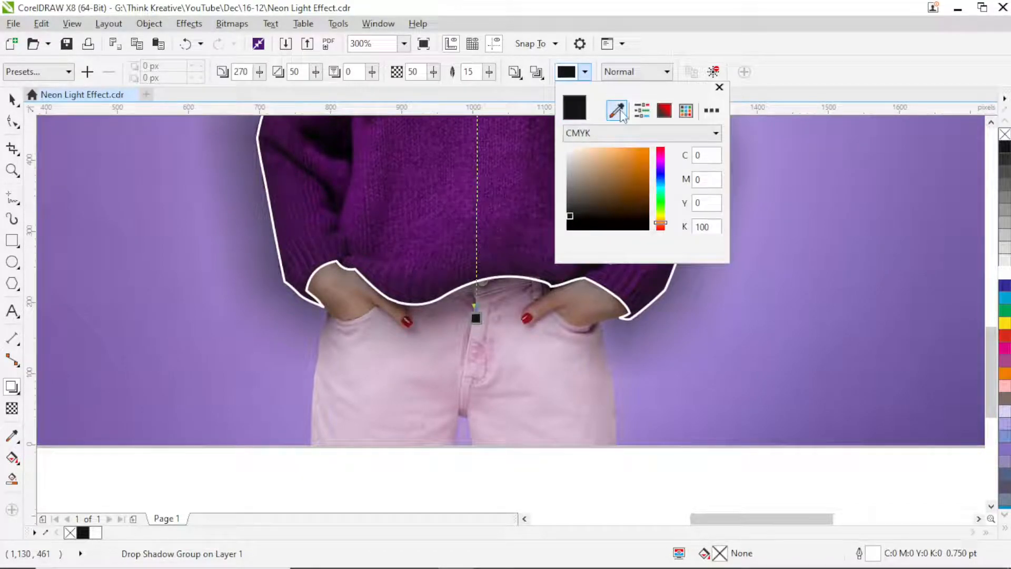
pyautogui.click(1003, 347)
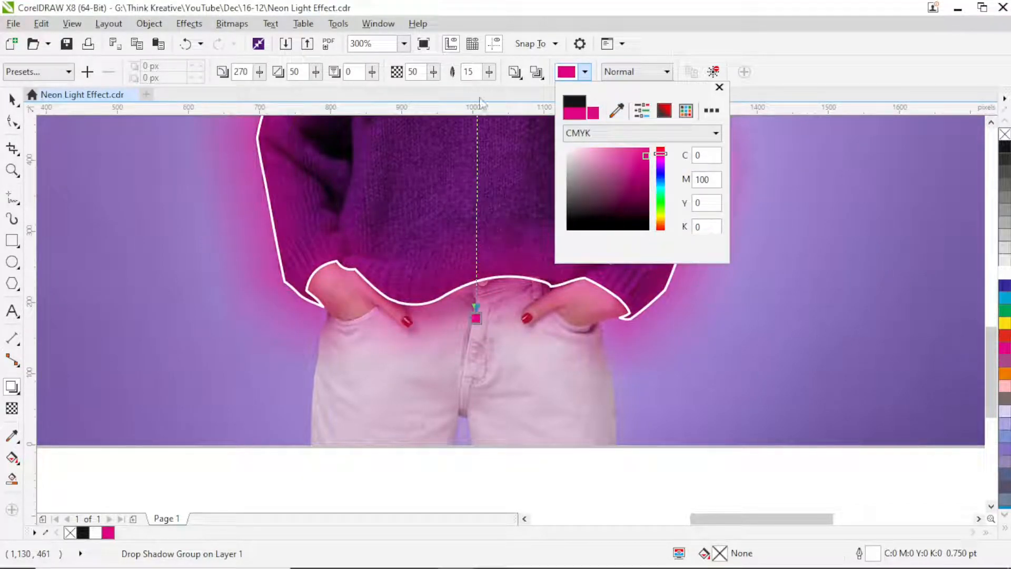
# Step: Set the drop shadow's feathering to 5
pyautogui.click(474, 75)
pyautogui.moveTo(477, 73); pyautogui.dragTo(459, 72)
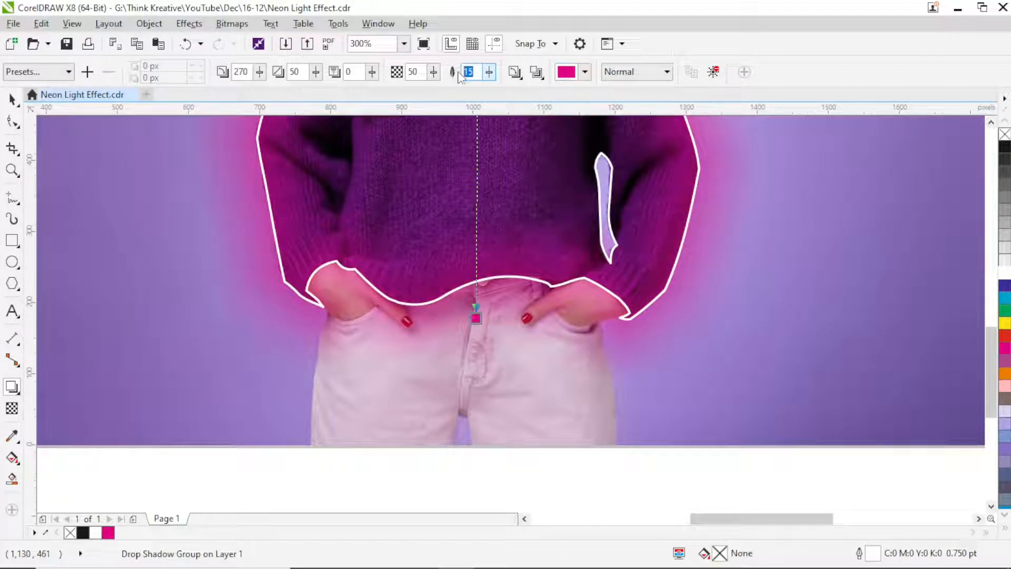
pyautogui.write('5')
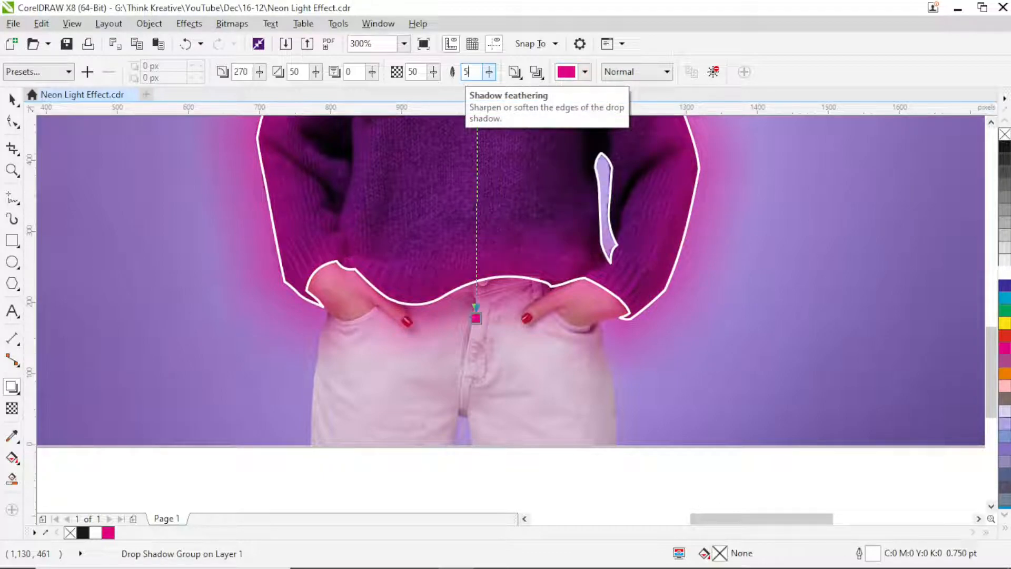
pyautogui.press('Return')
pyautogui.scroll(-2, 450, 395)
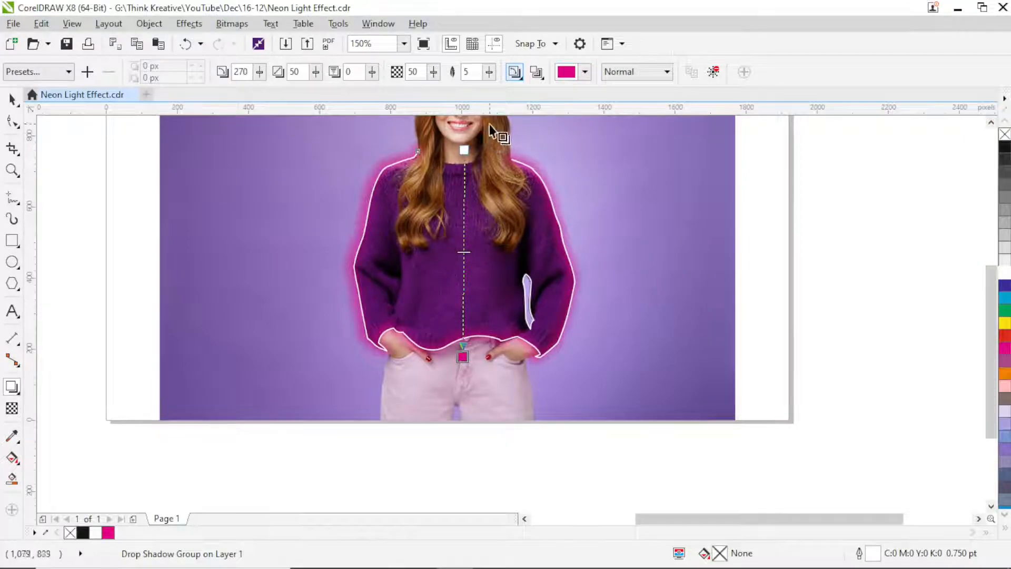
# Step: Set the sweater outline's drop shadow opacity to 90
pyautogui.scroll(2, 498, 135)
pyautogui.moveTo(420, 72); pyautogui.dragTo(408, 73)
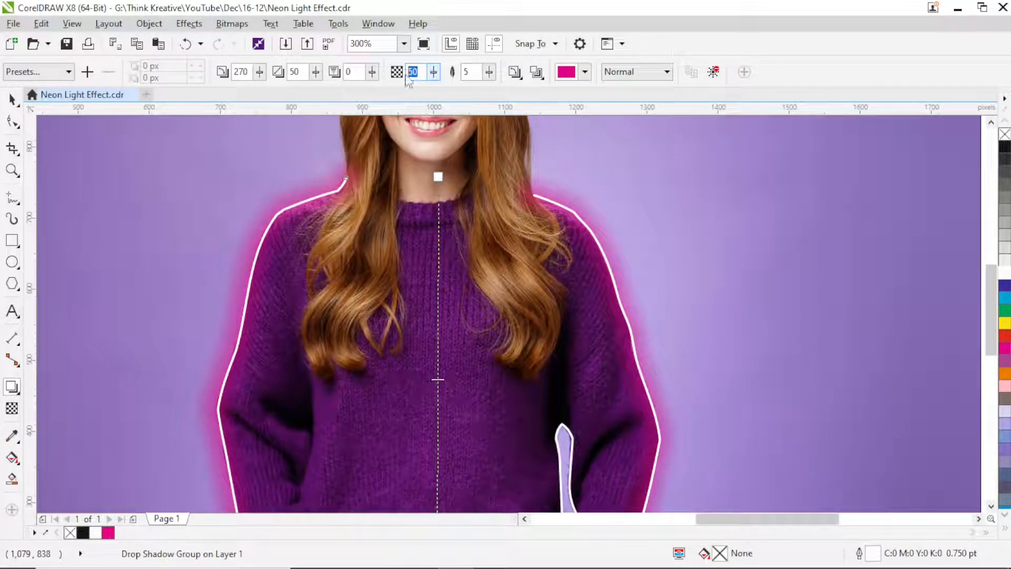
pyautogui.write('90')
pyautogui.press('Tab')
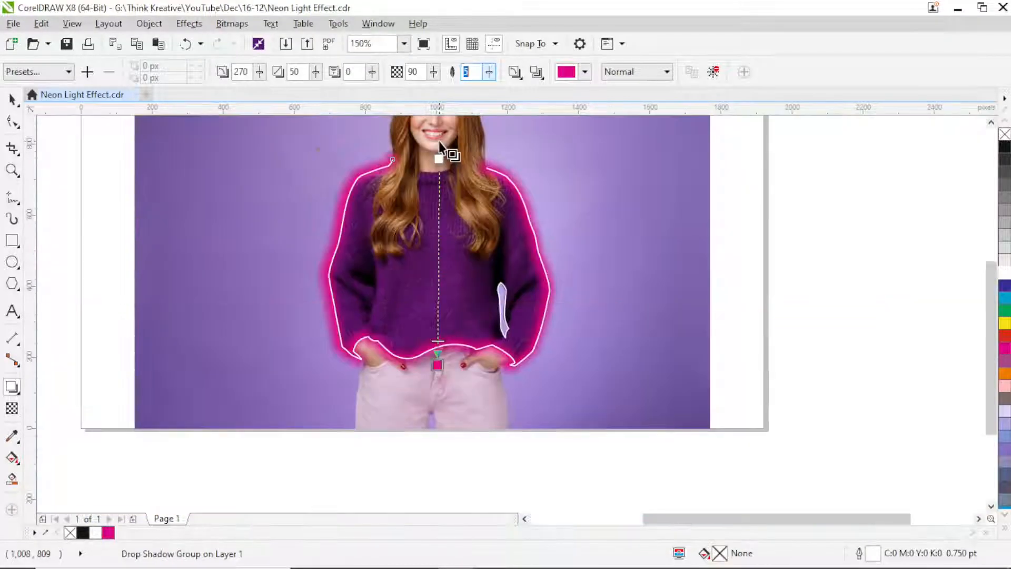
# Step: Reduce the sweater outline's drop shadow opacity to 60 and deselect the outline
pyautogui.scroll(-2, 438, 142)
pyautogui.moveTo(441, 342); pyautogui.dragTo(440, 291)
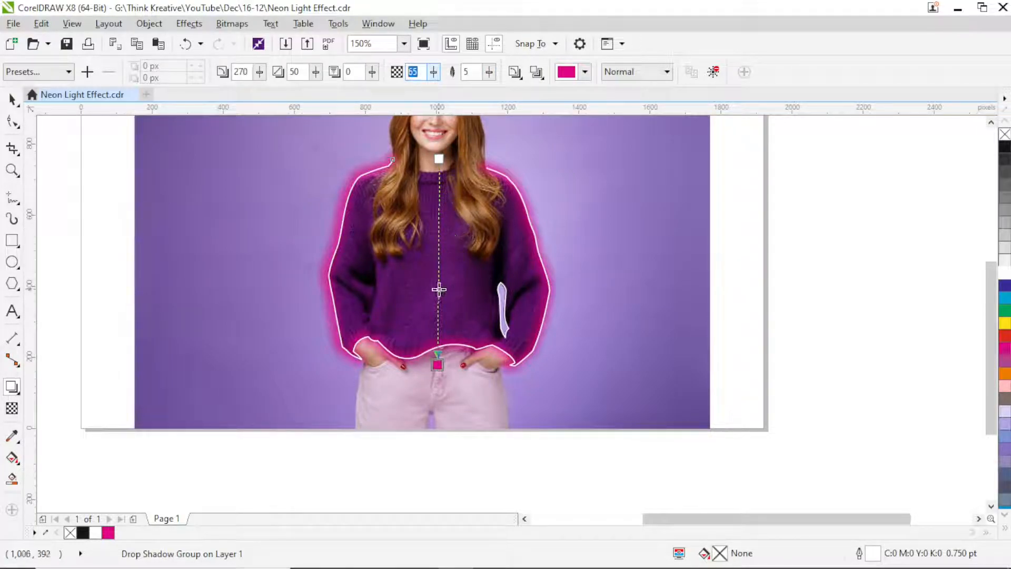
pyautogui.moveTo(439, 289); pyautogui.dragTo(439, 282)
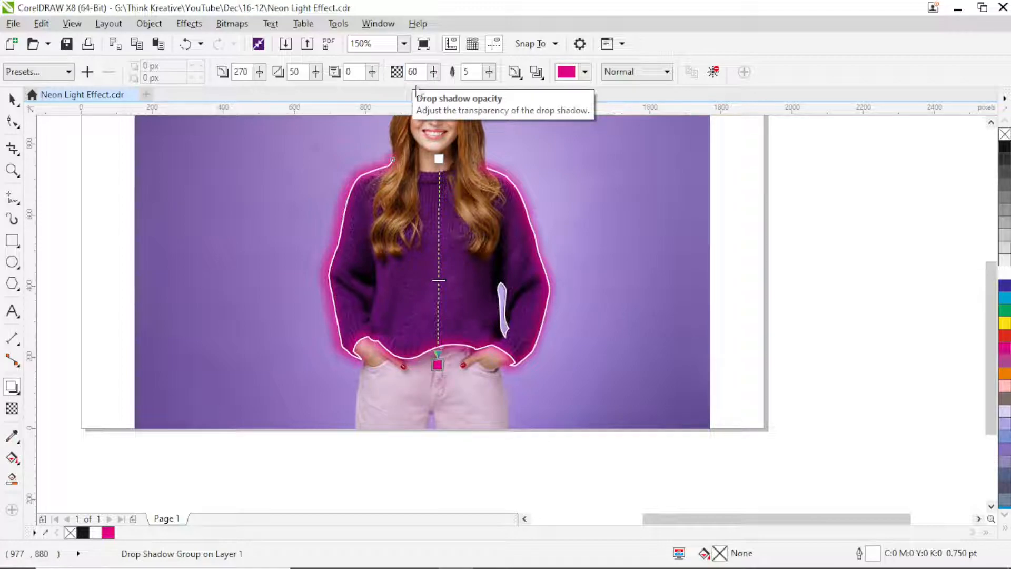
pyautogui.click(12, 99)
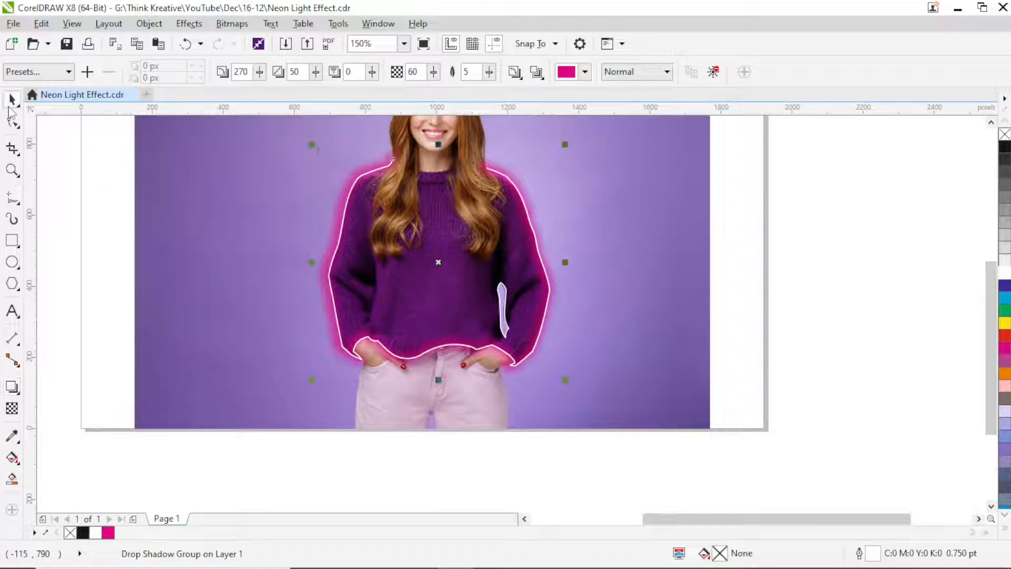
pyautogui.click(760, 268)
# Step: Apply a drop shadow to the small outline between the arm and torso, extending from its upper tip down to its lower tip
pyautogui.scroll(3, 496, 287)
pyautogui.click(501, 287)
pyautogui.click(12, 387)
pyautogui.moveTo(514, 271); pyautogui.dragTo(526, 494)
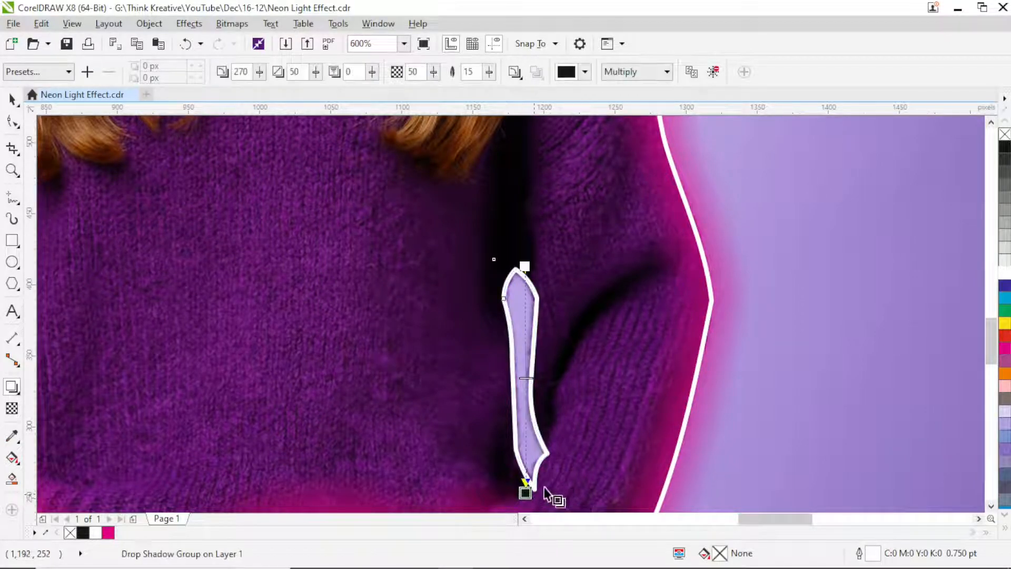
# Step: Set the small arm-gap outline's shadow to Normal merge mode with Outside feathering direction
pyautogui.click(637, 72)
pyautogui.click(615, 88)
pyautogui.click(515, 71)
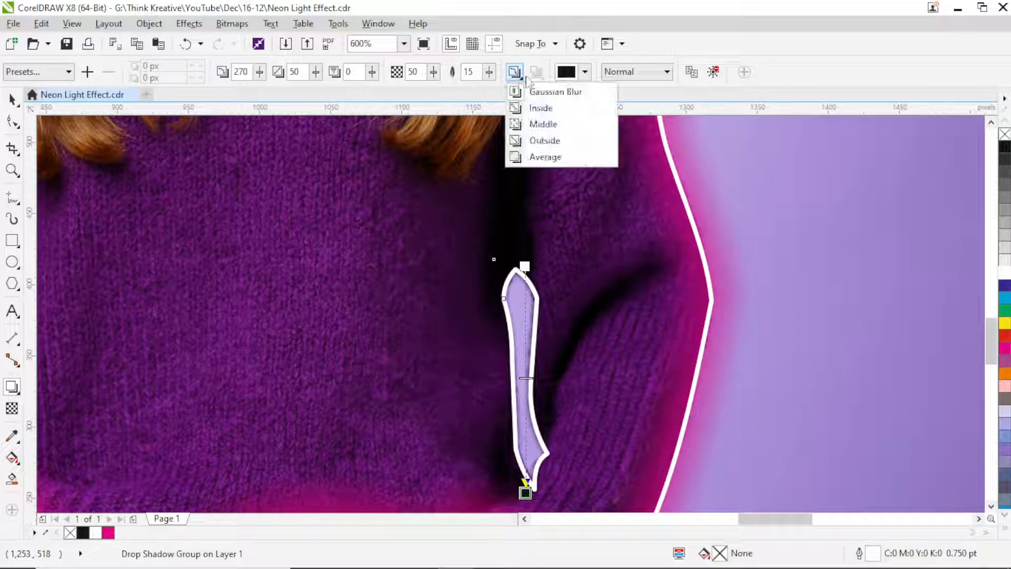
pyautogui.click(544, 141)
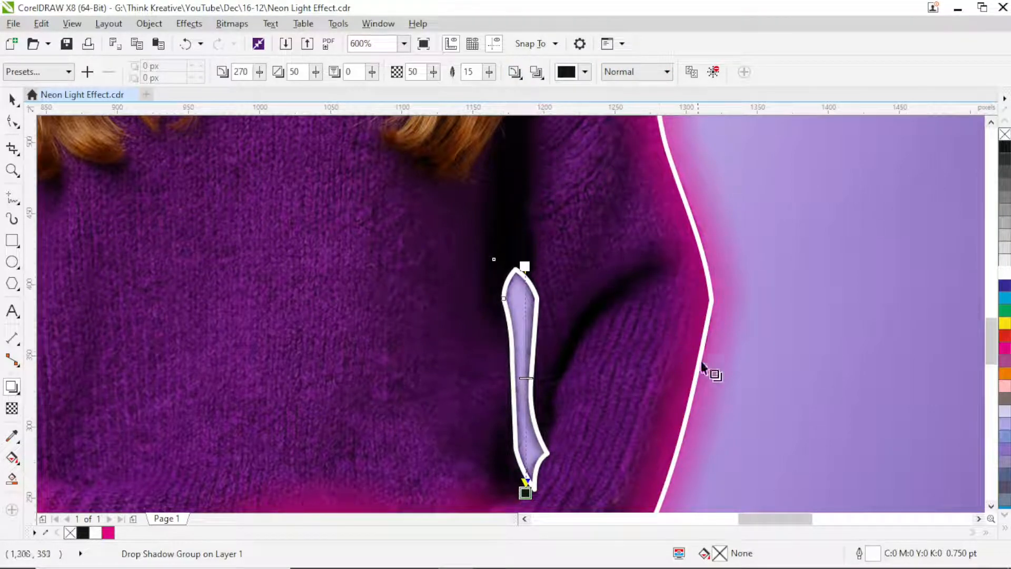
# Step: Colour the arm-gap outline's drop shadow with the palette's magenta (C0 M100 Y0 K0)
pyautogui.click(568, 72)
pyautogui.click(617, 110)
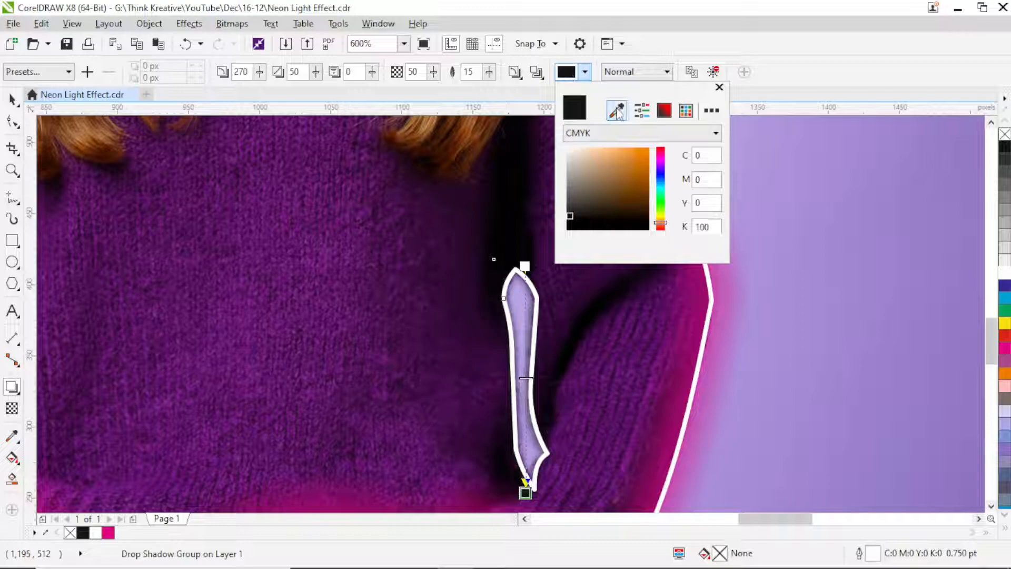
pyautogui.click(1005, 348)
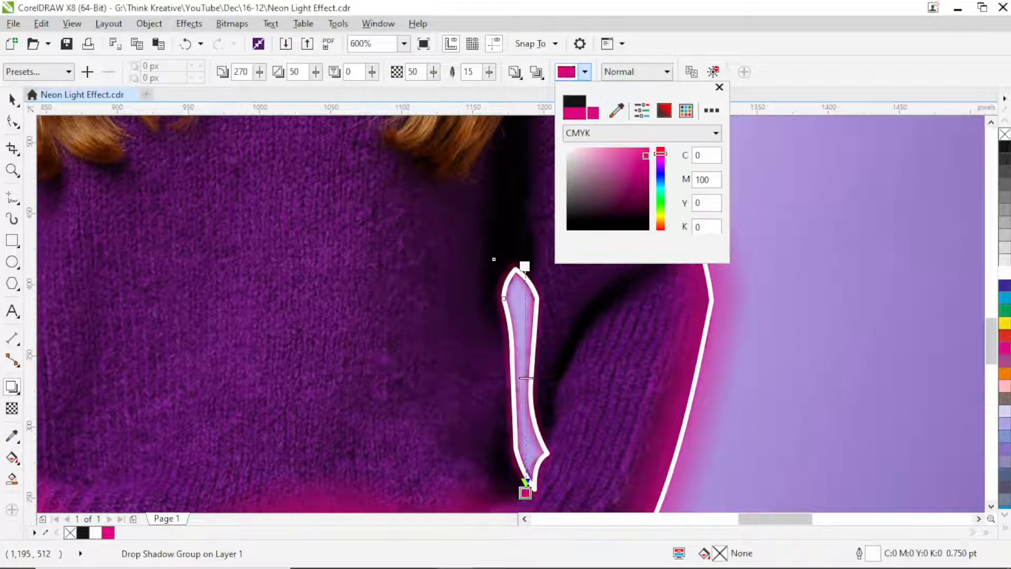
# Step: Set the arm-gap outline's drop shadow feathering to 25 and its opacity to 60, and deselect the outline
pyautogui.doubleClick(469, 72)
pyautogui.write('25')
pyautogui.press('Return')
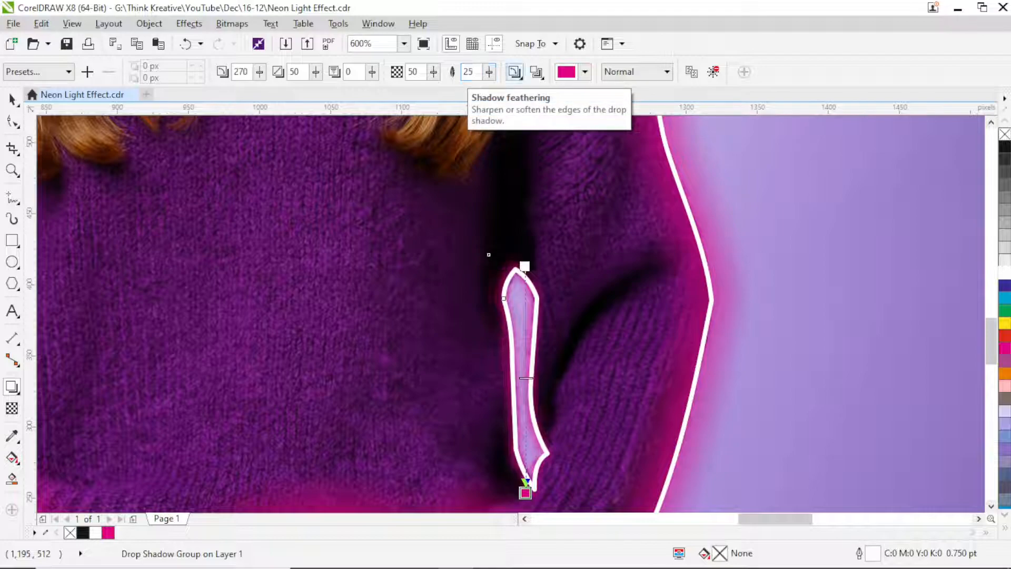
pyautogui.doubleClick(413, 71)
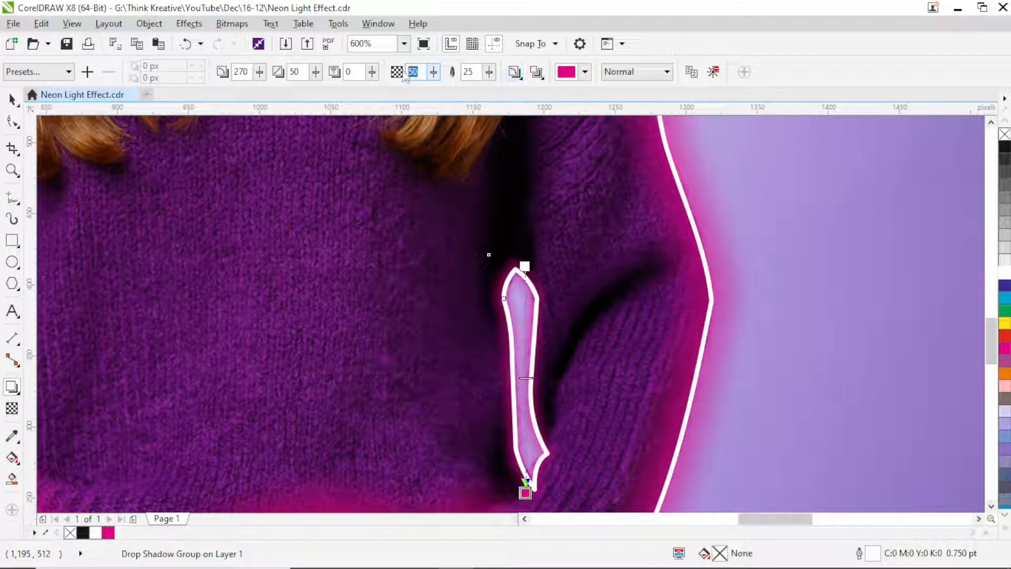
pyautogui.write('60')
pyautogui.press('Tab')
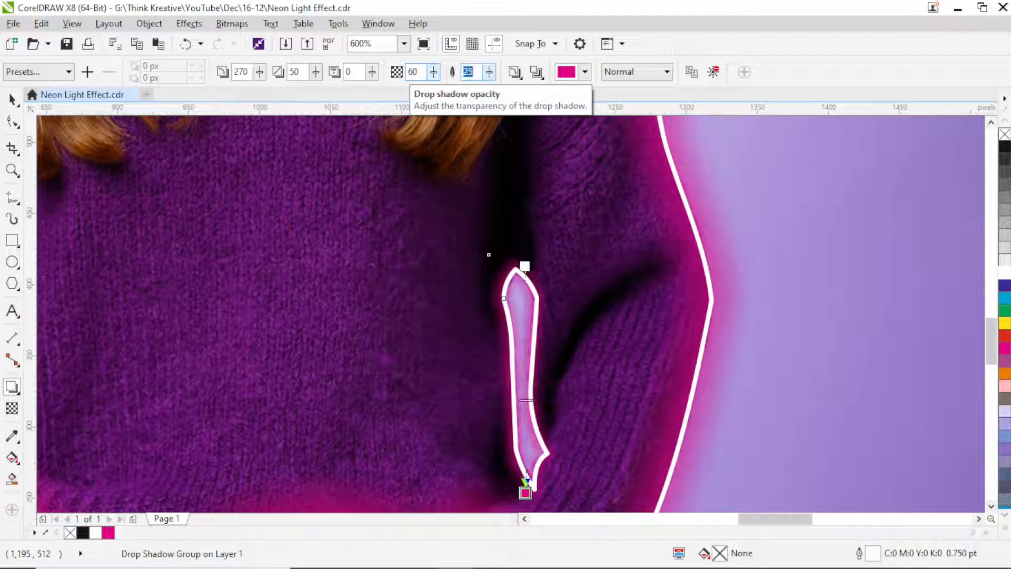
pyautogui.click(12, 100)
pyautogui.scroll(-2, 508, 246)
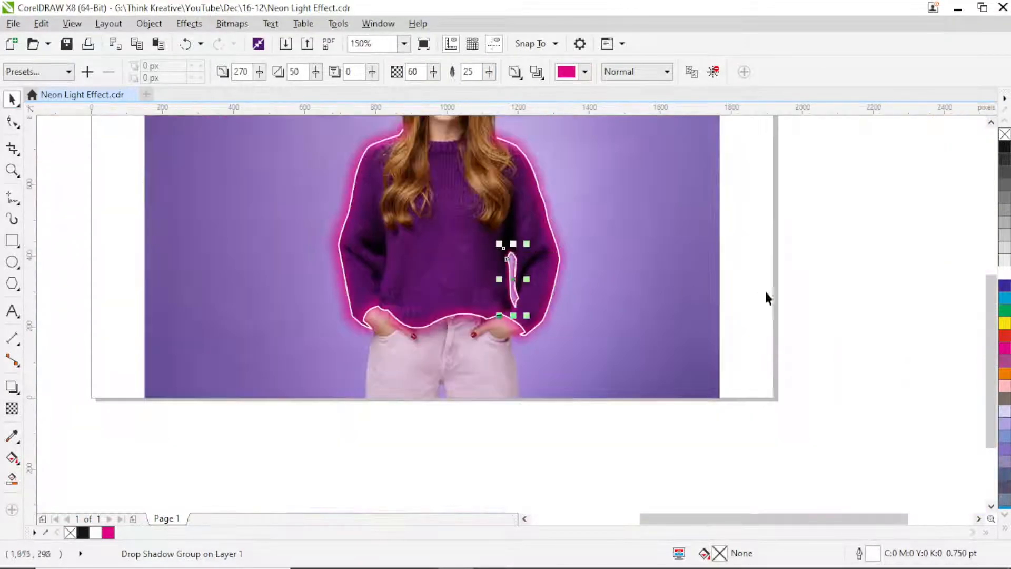
pyautogui.click(802, 279)
pyautogui.hotkey('shift', 'F4')
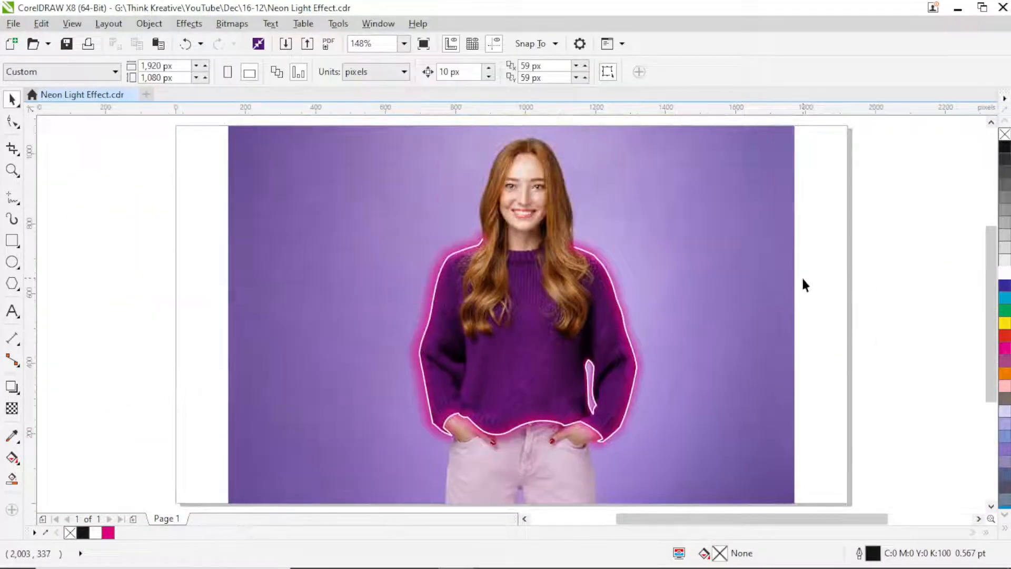